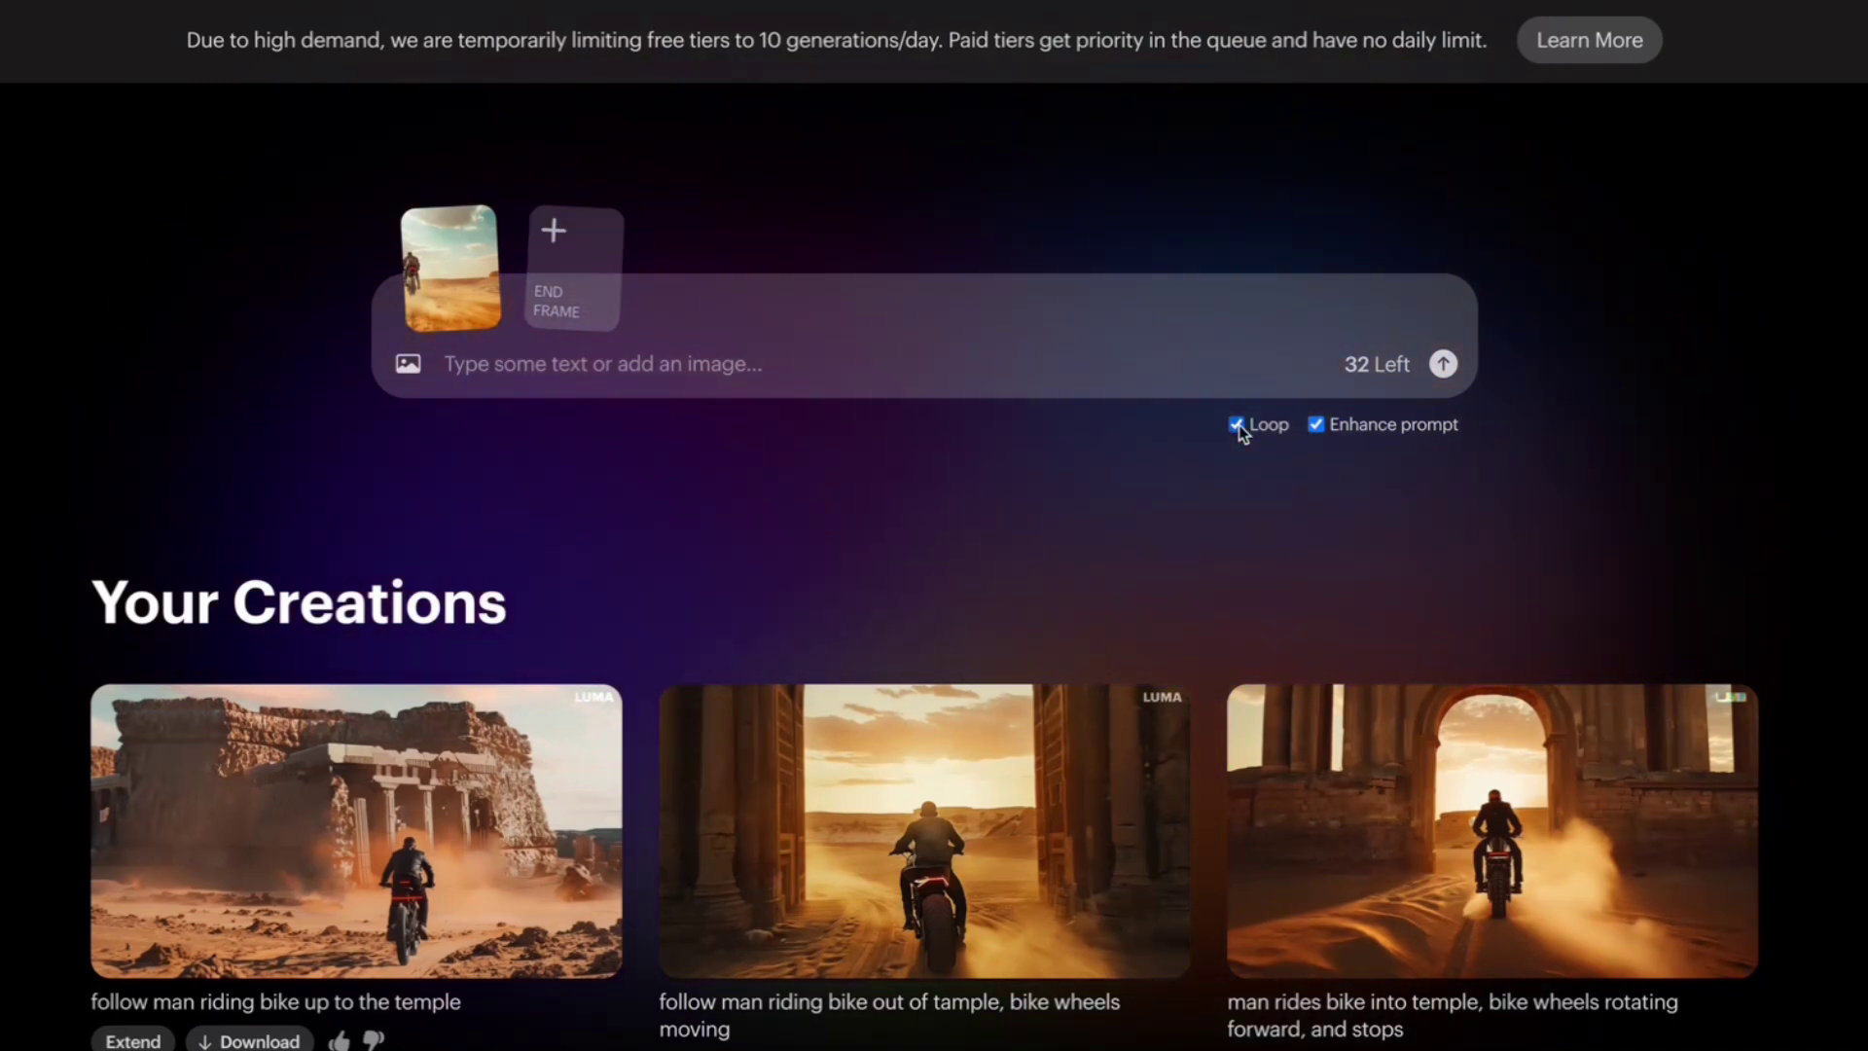
# Enter the prompt 'follow man riding on bike' for the biker image to queue its video.
pyautogui.moveTo(443, 318)
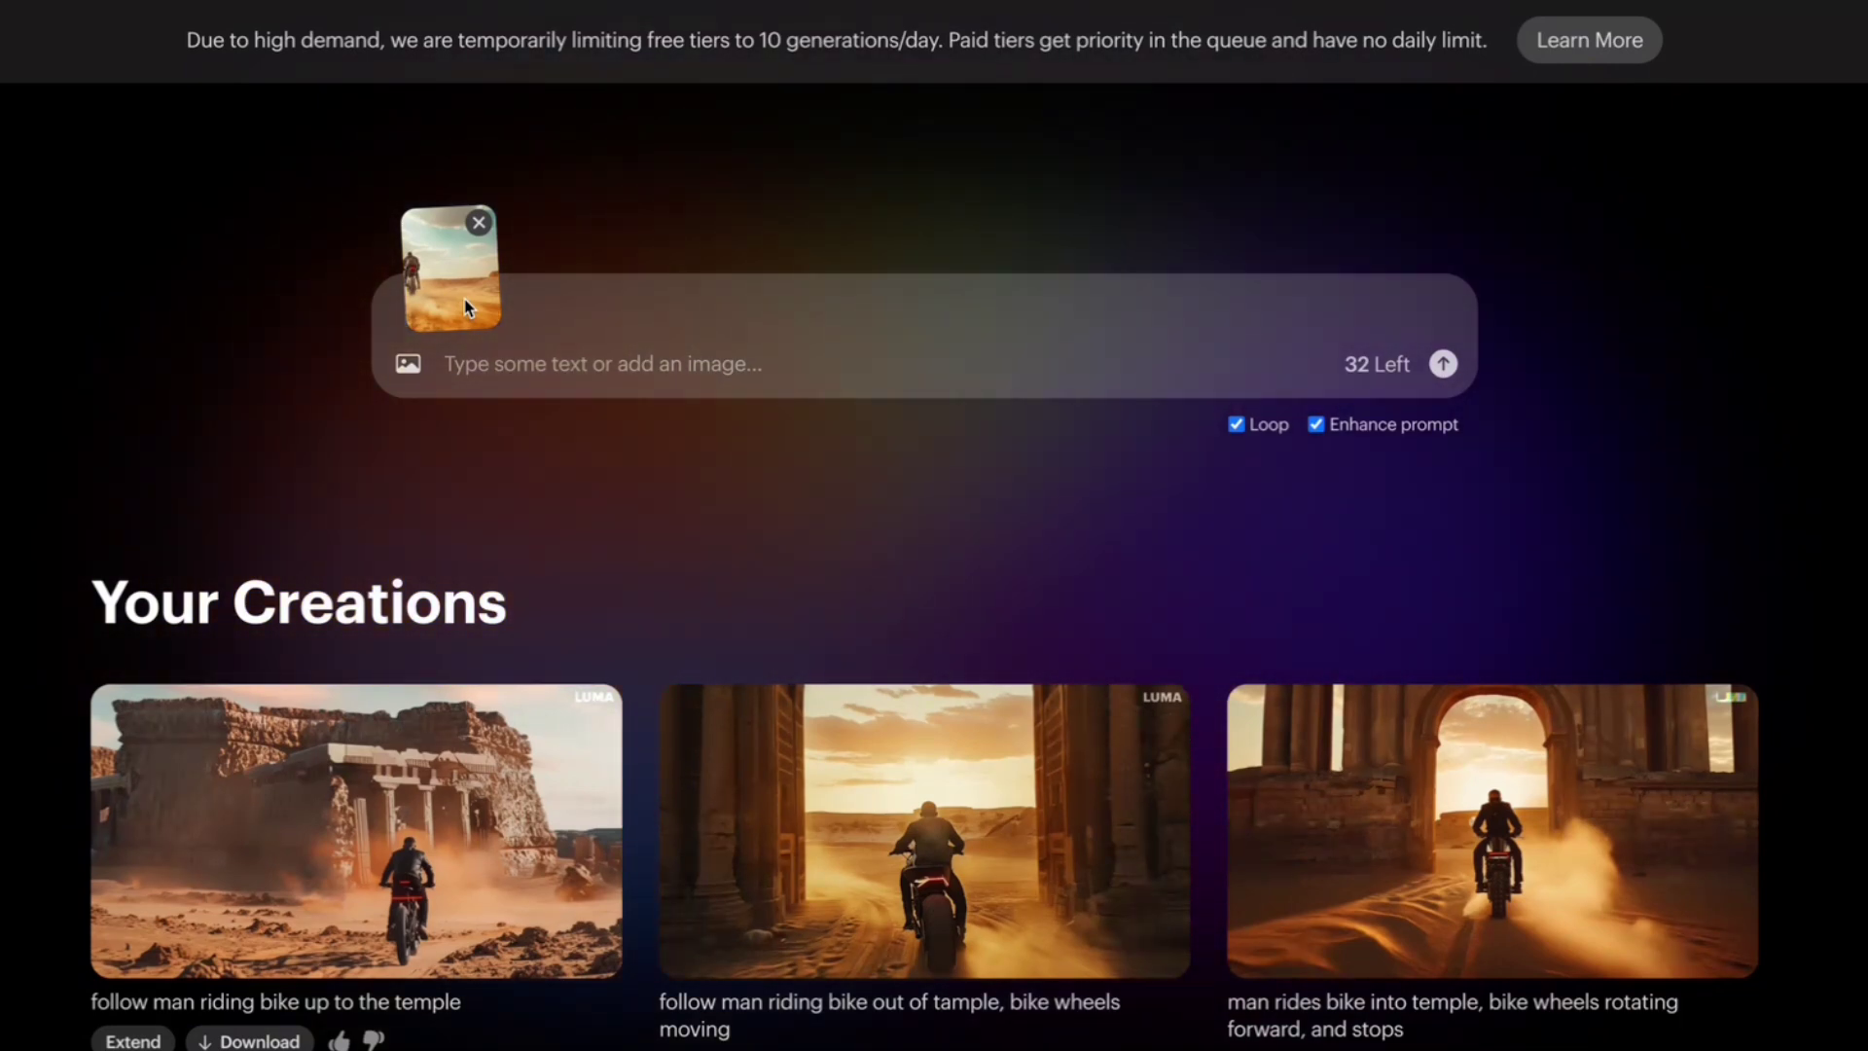
pyautogui.click(506, 369)
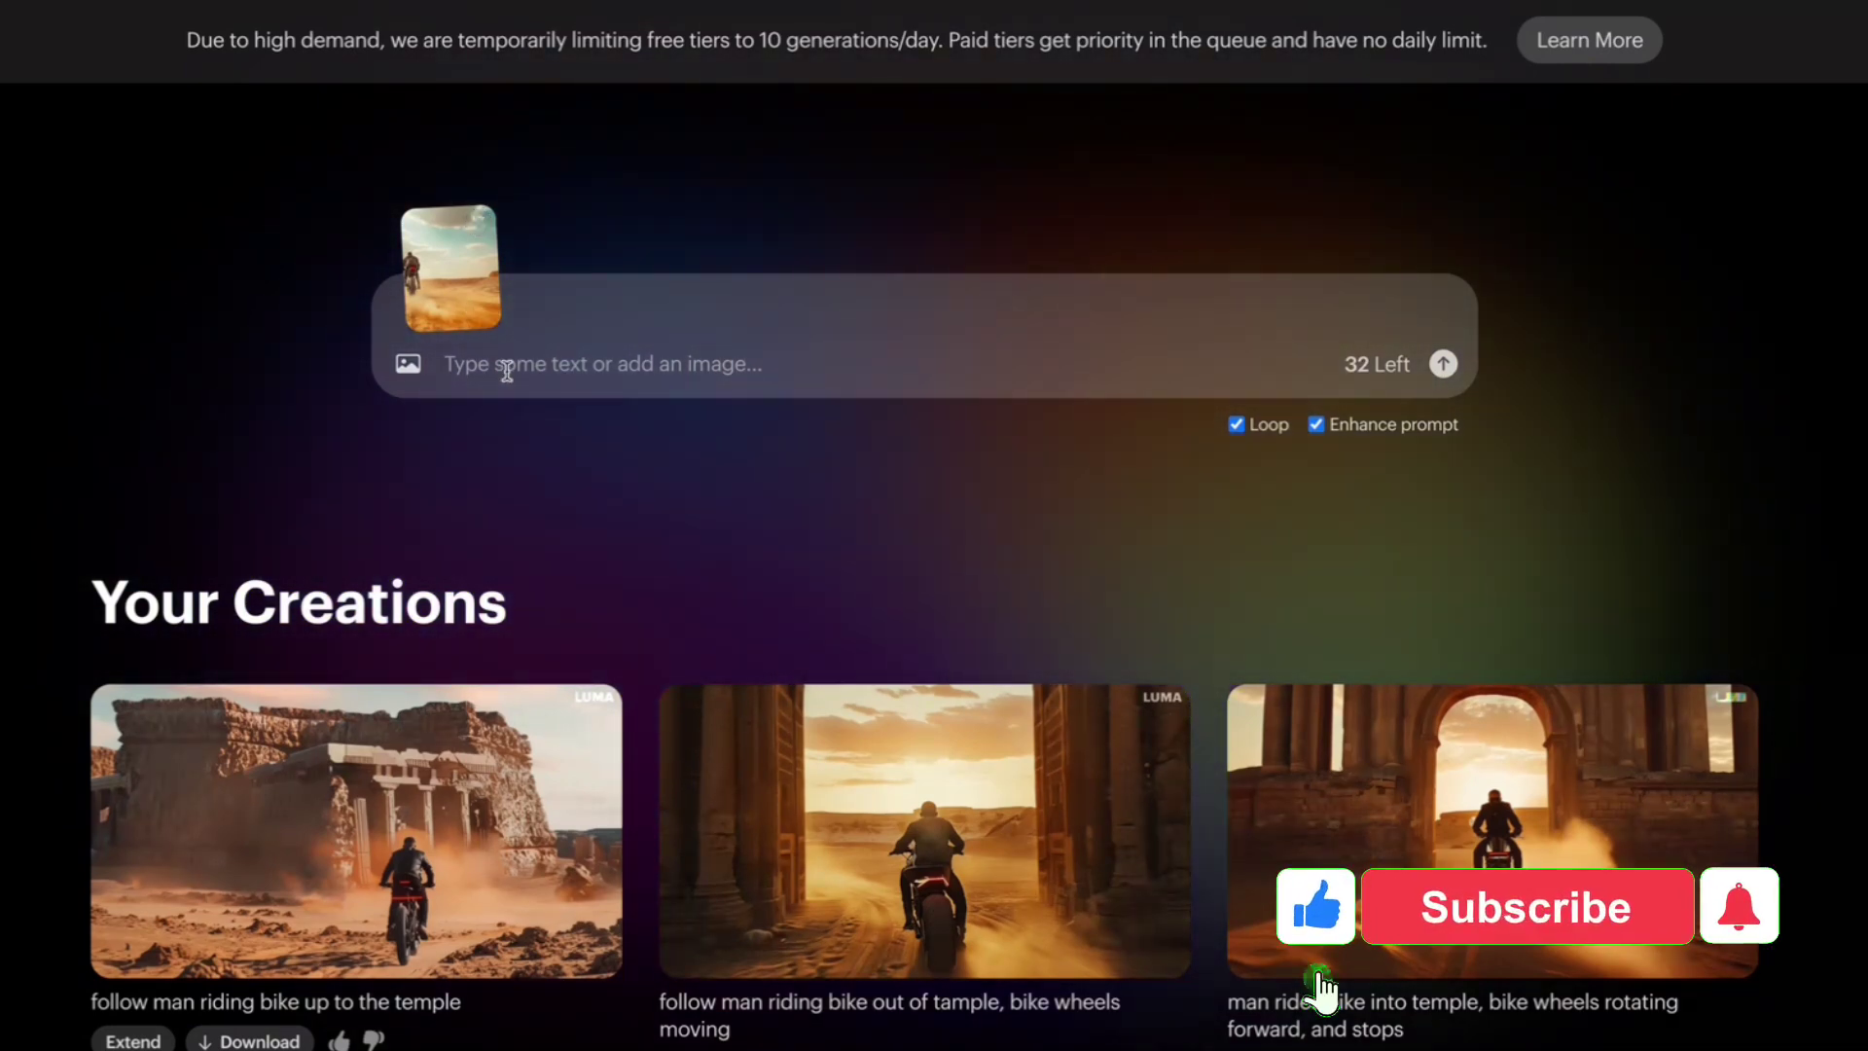
pyautogui.write('follow man riding on bike')
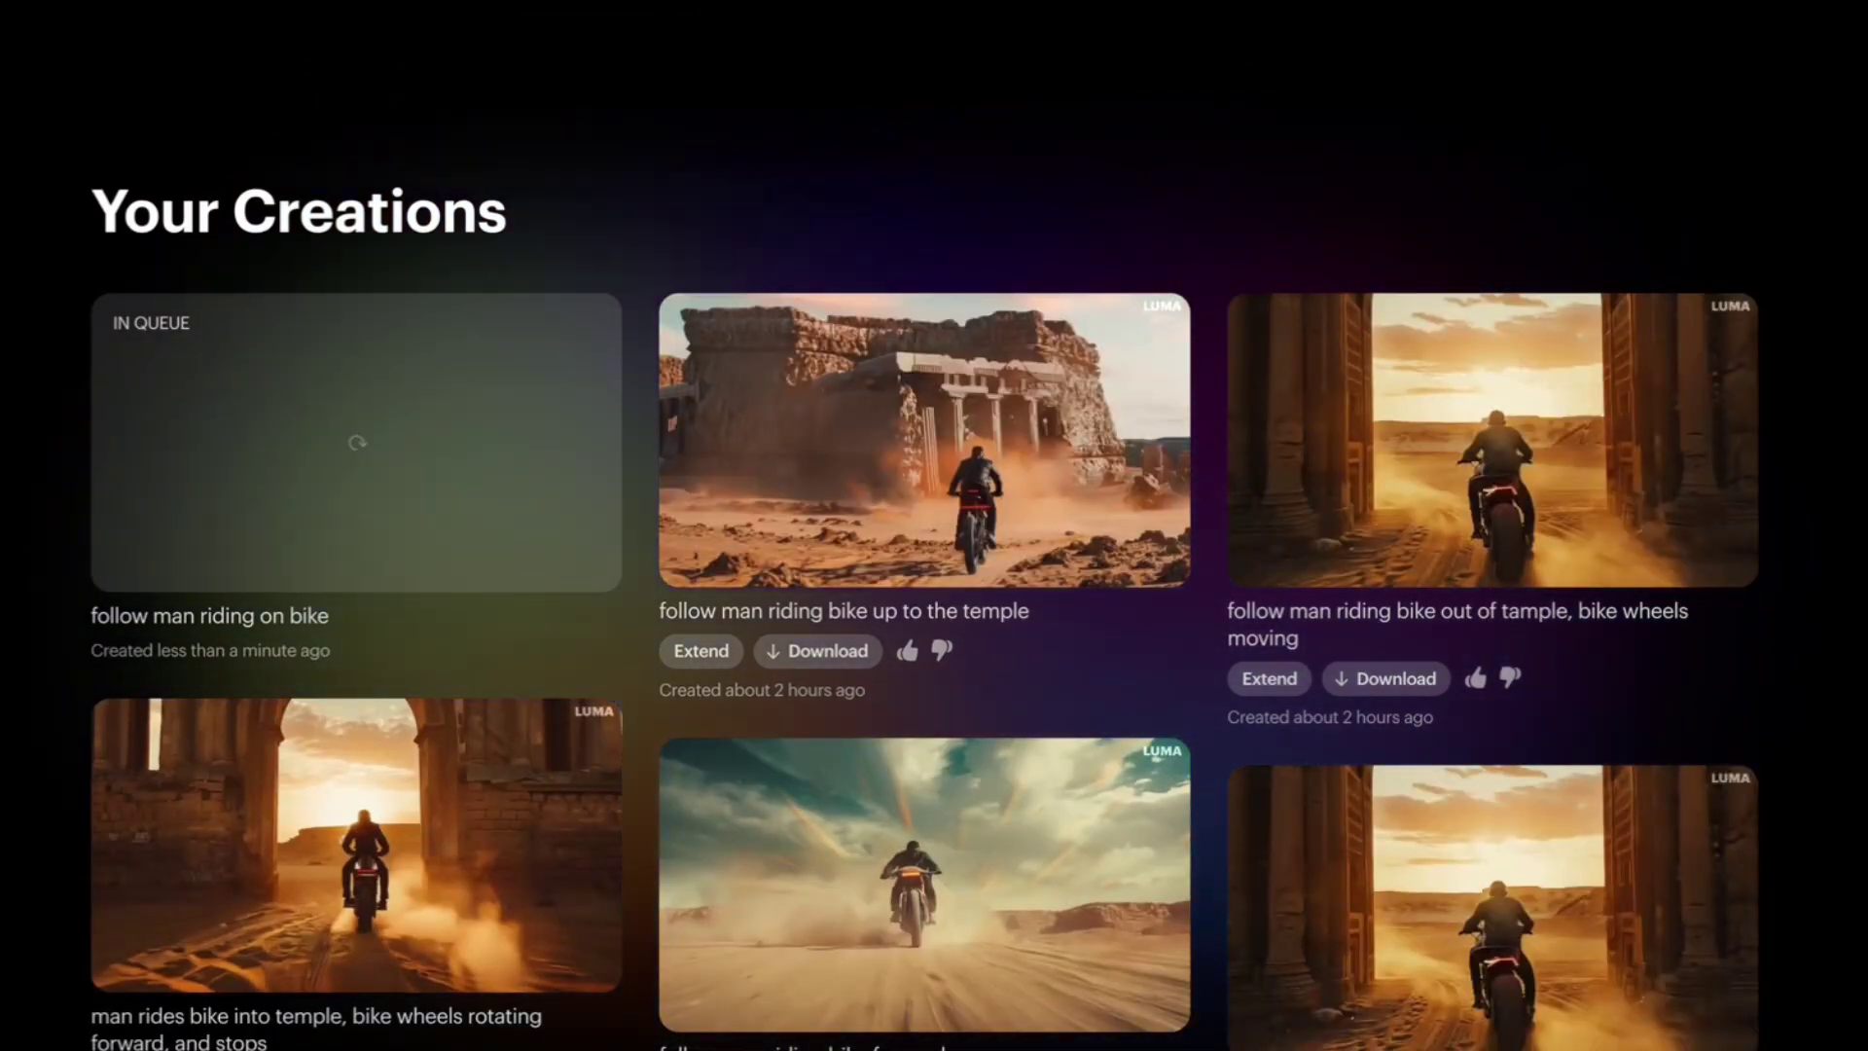
# Load older creations at the bottom of Your Creations, revealing the finished desert biker clips.
pyautogui.scroll(-2, 925, 584)
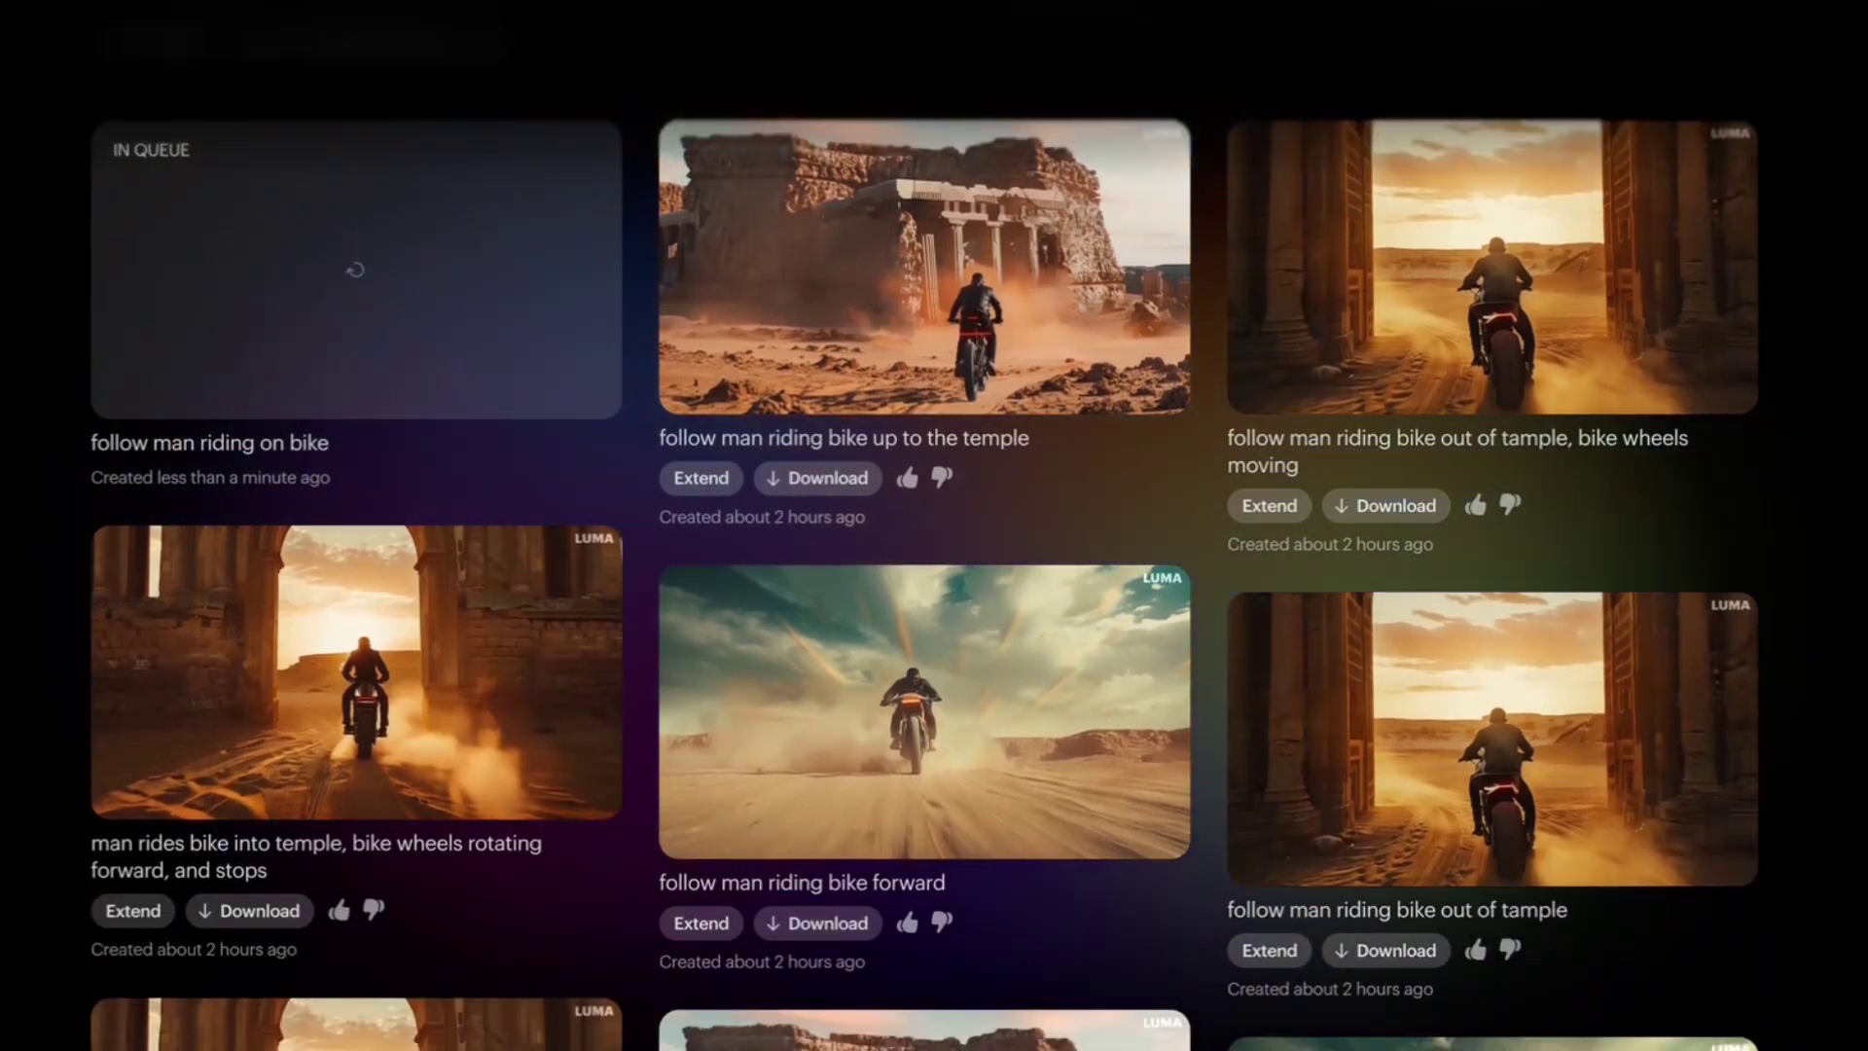
pyautogui.scroll(-3, 925, 583)
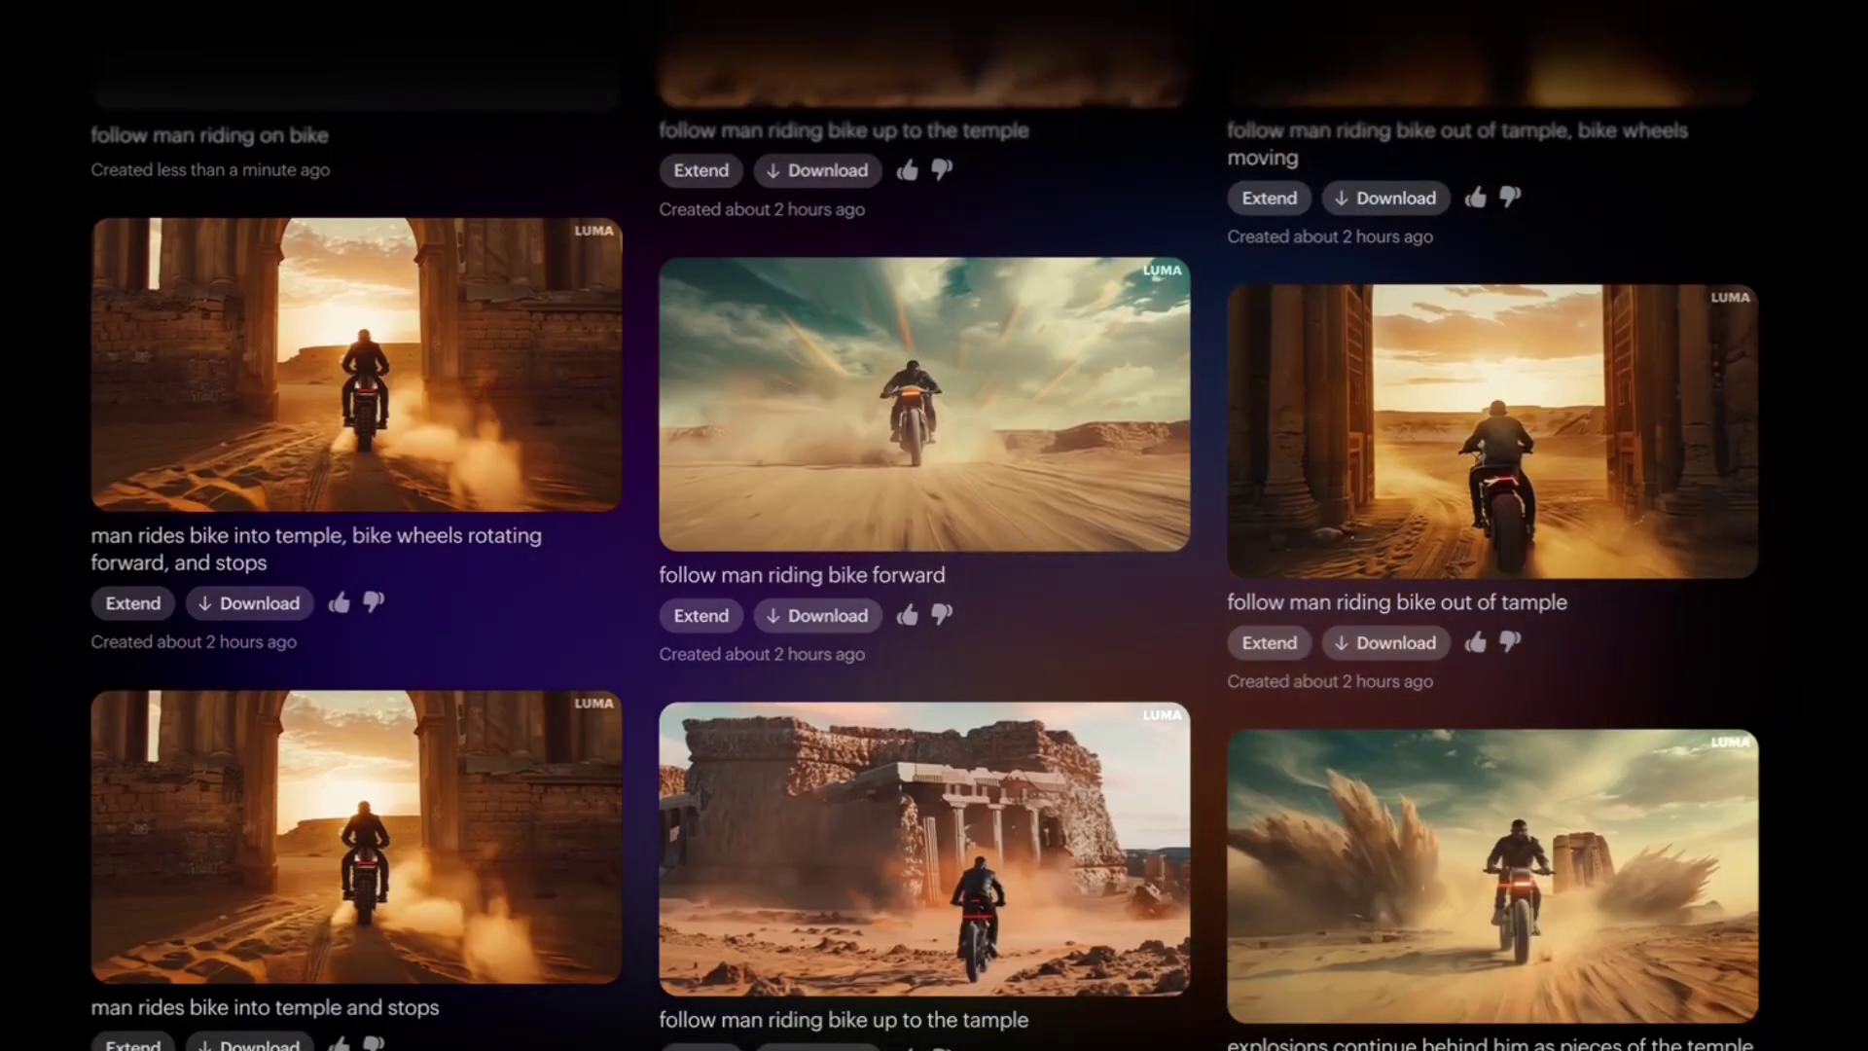
pyautogui.scroll(-5, 924, 584)
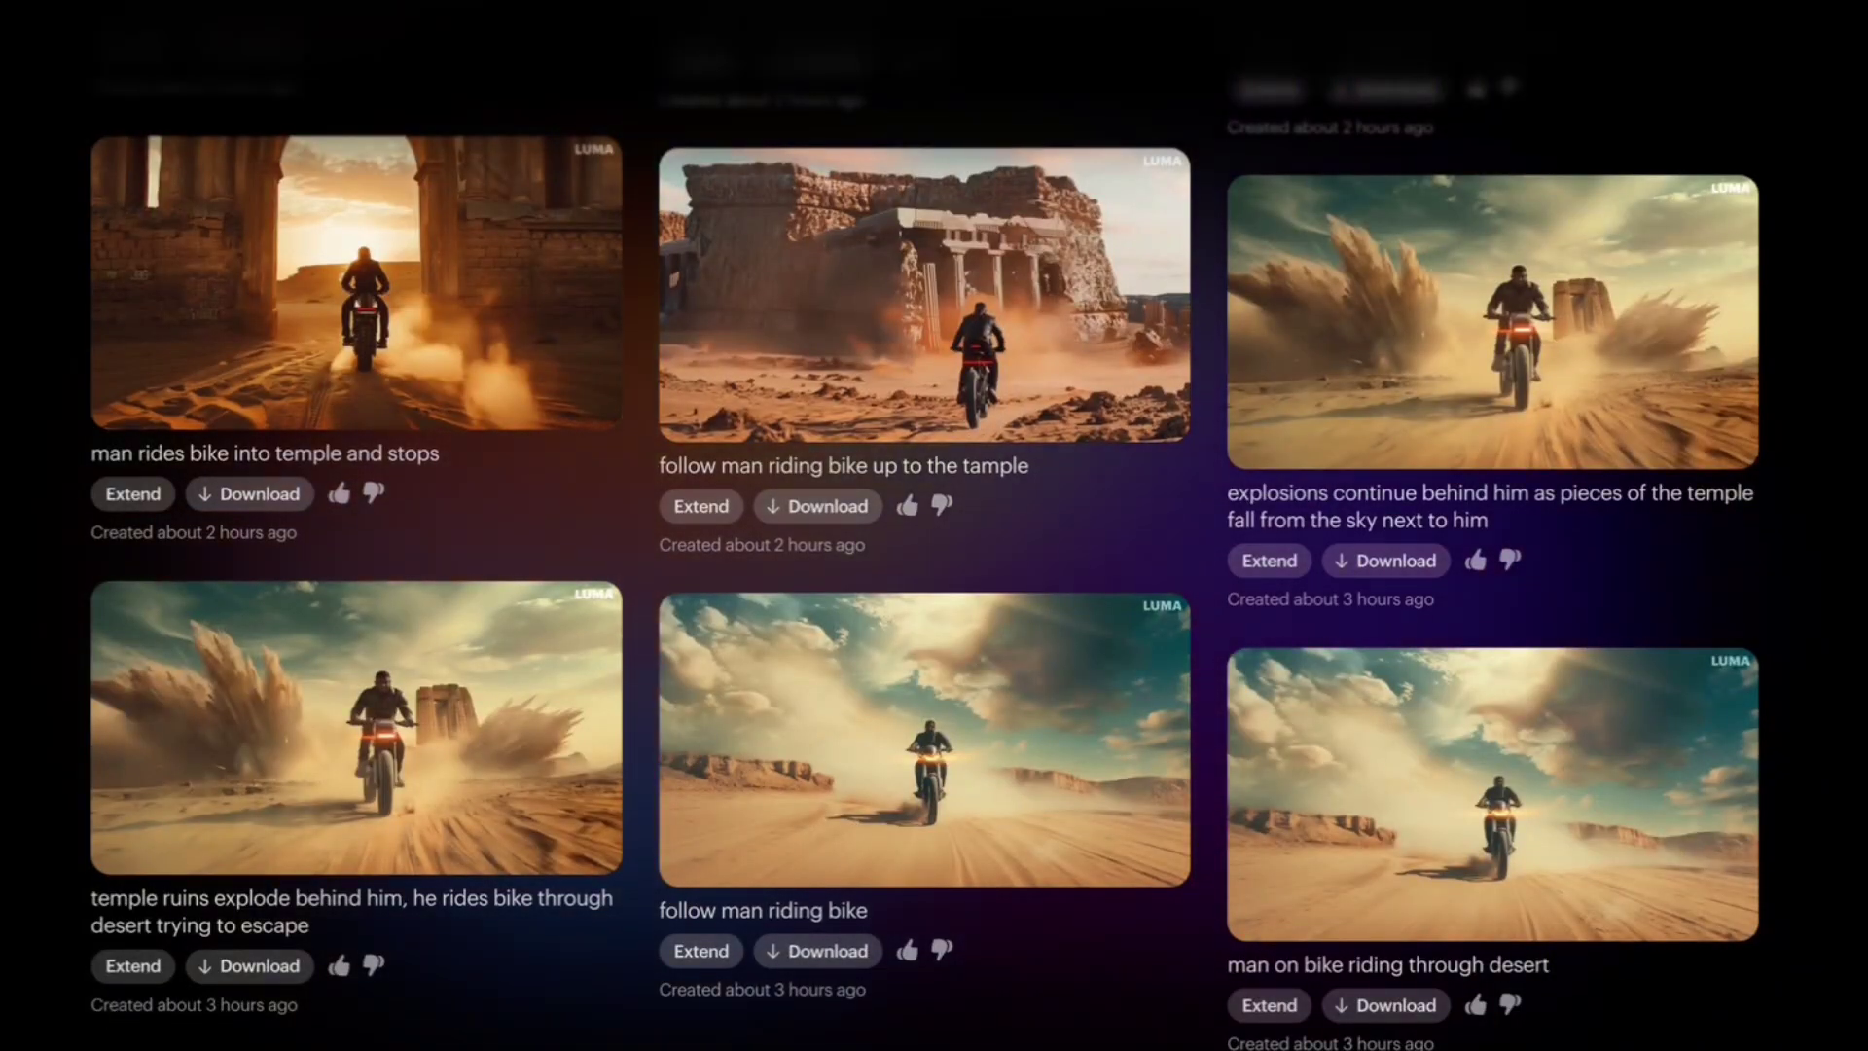
pyautogui.scroll(-1, 924, 584)
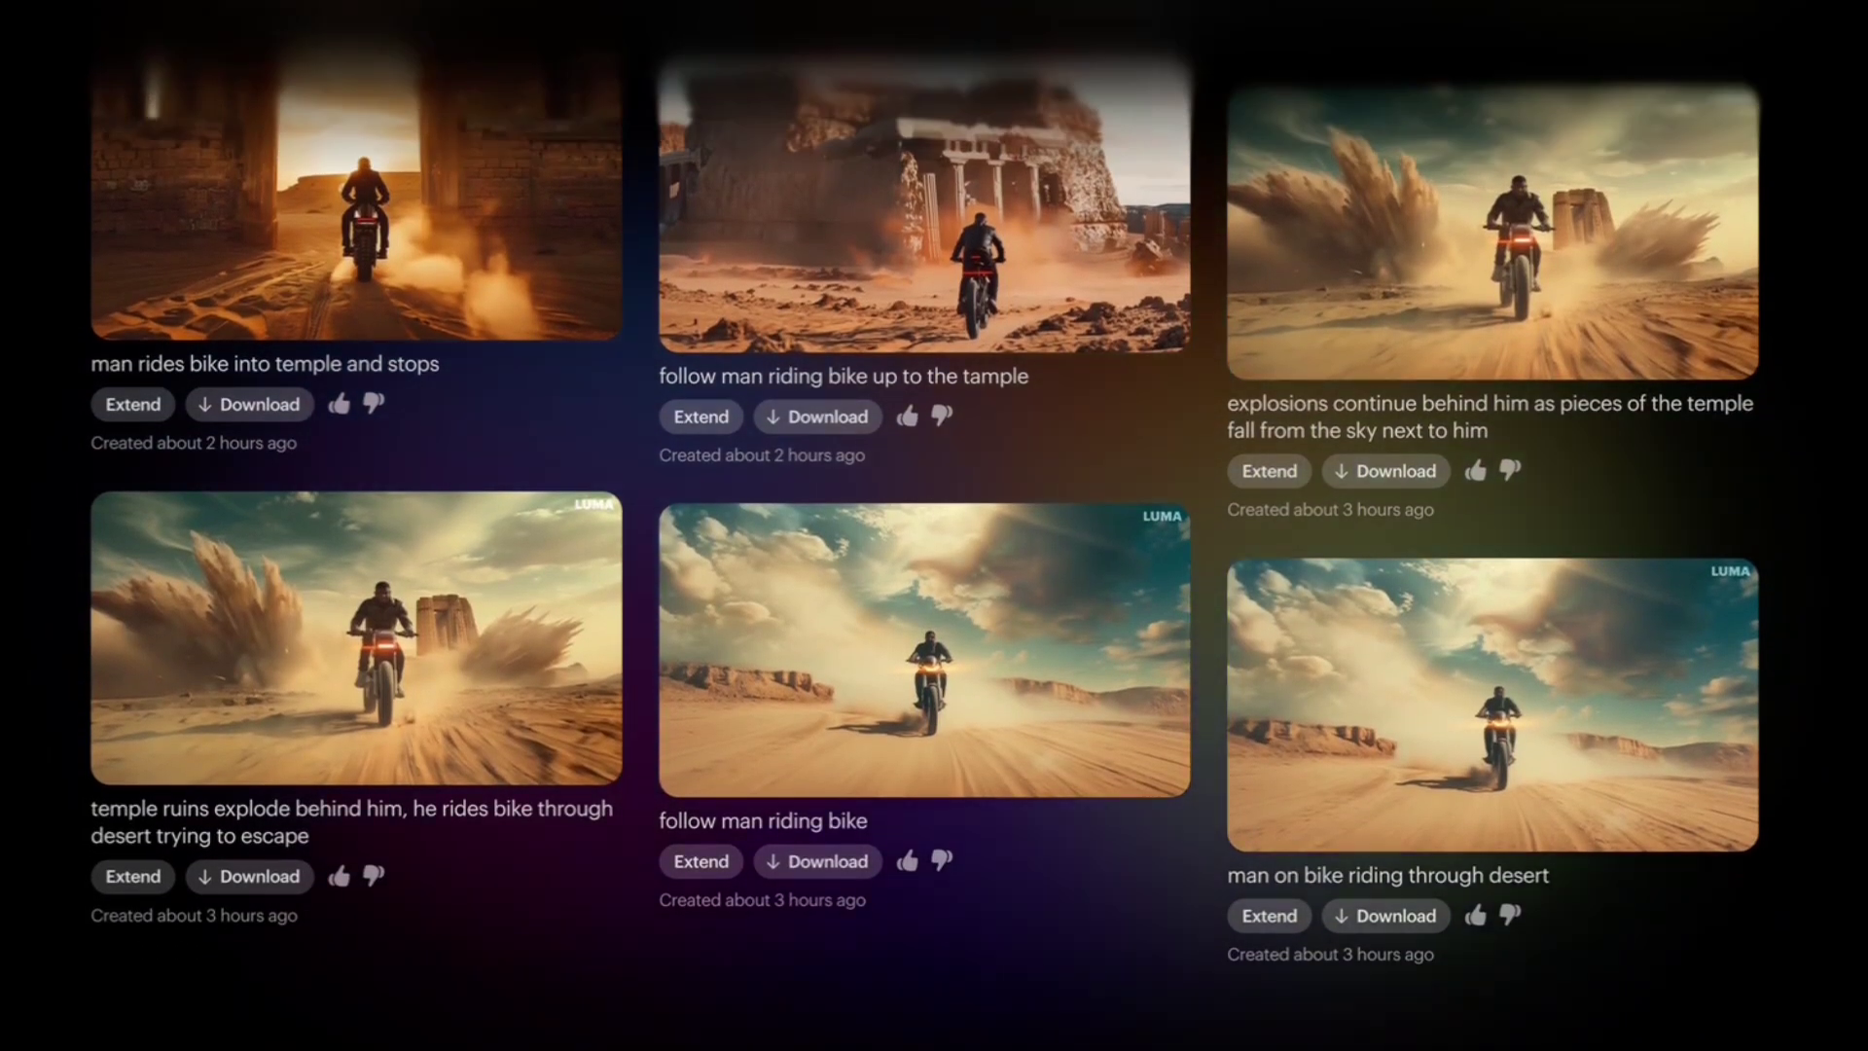
pyautogui.scroll(-1, 1735, 997)
pyautogui.click(905, 1021)
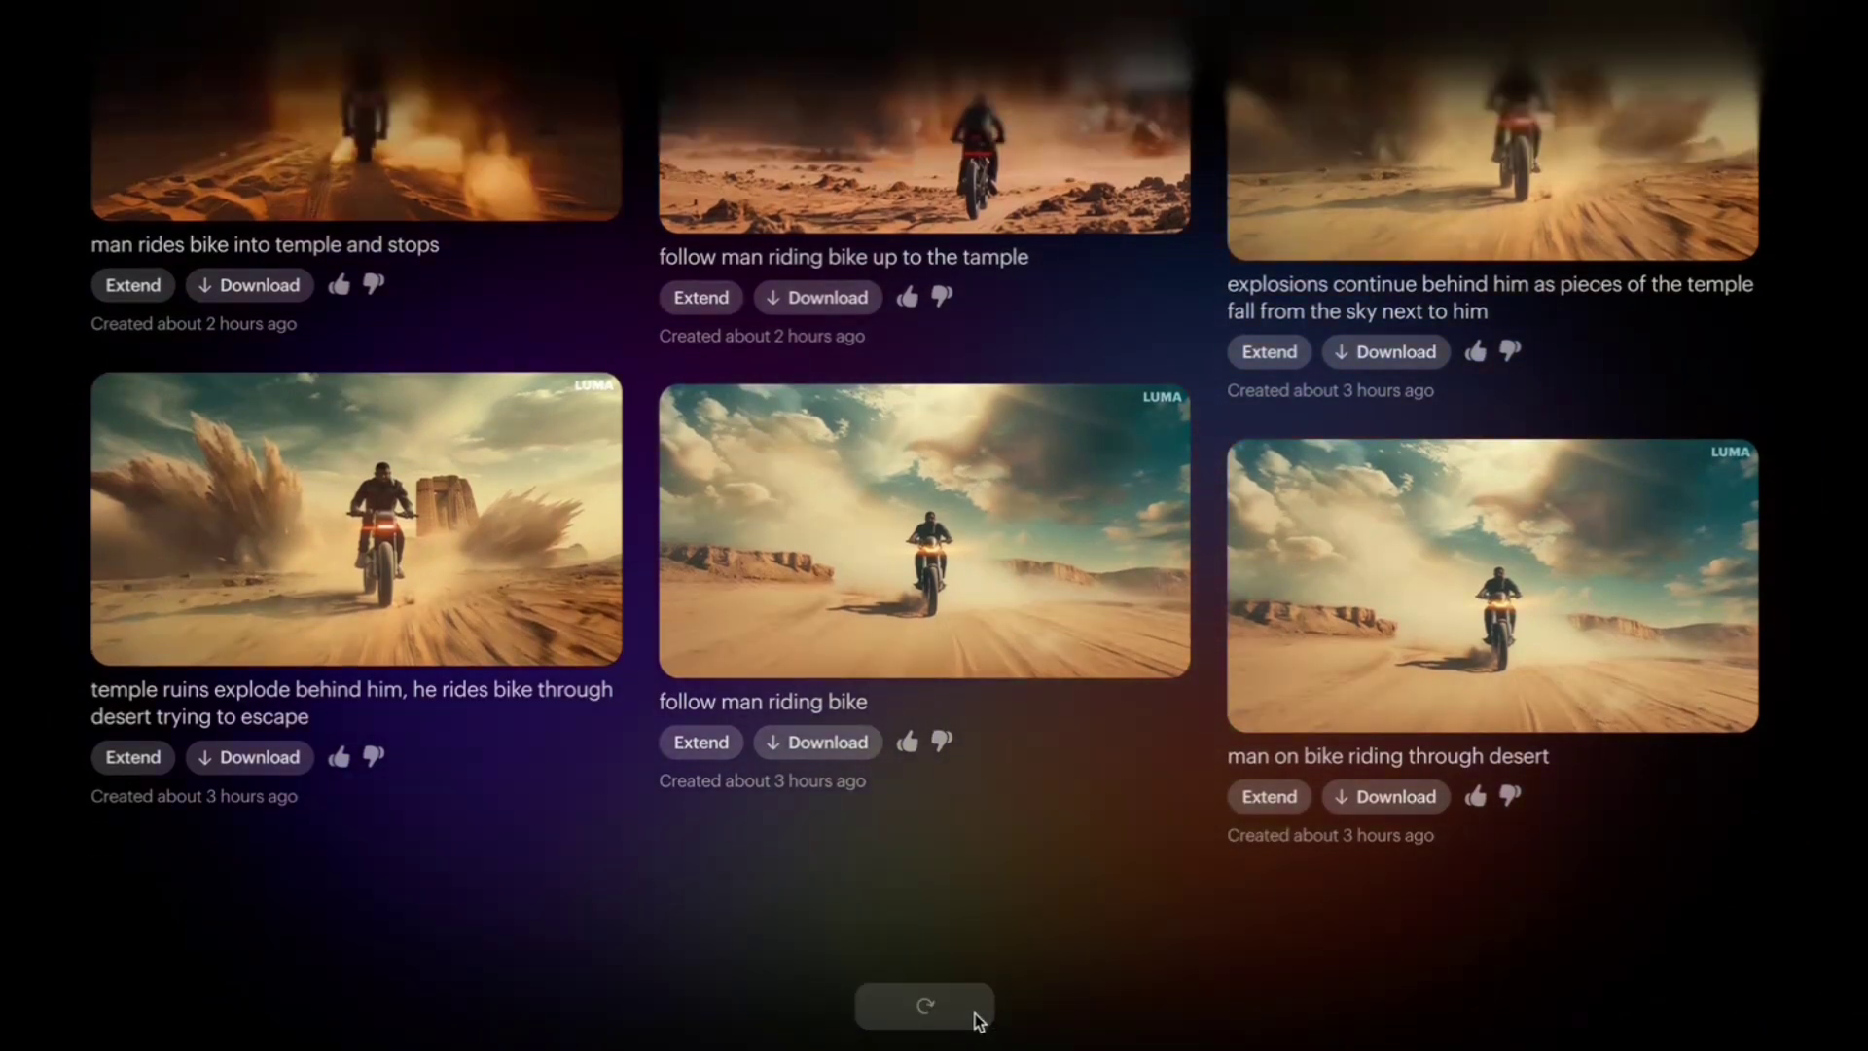
pyautogui.scroll(-4, 1805, 881)
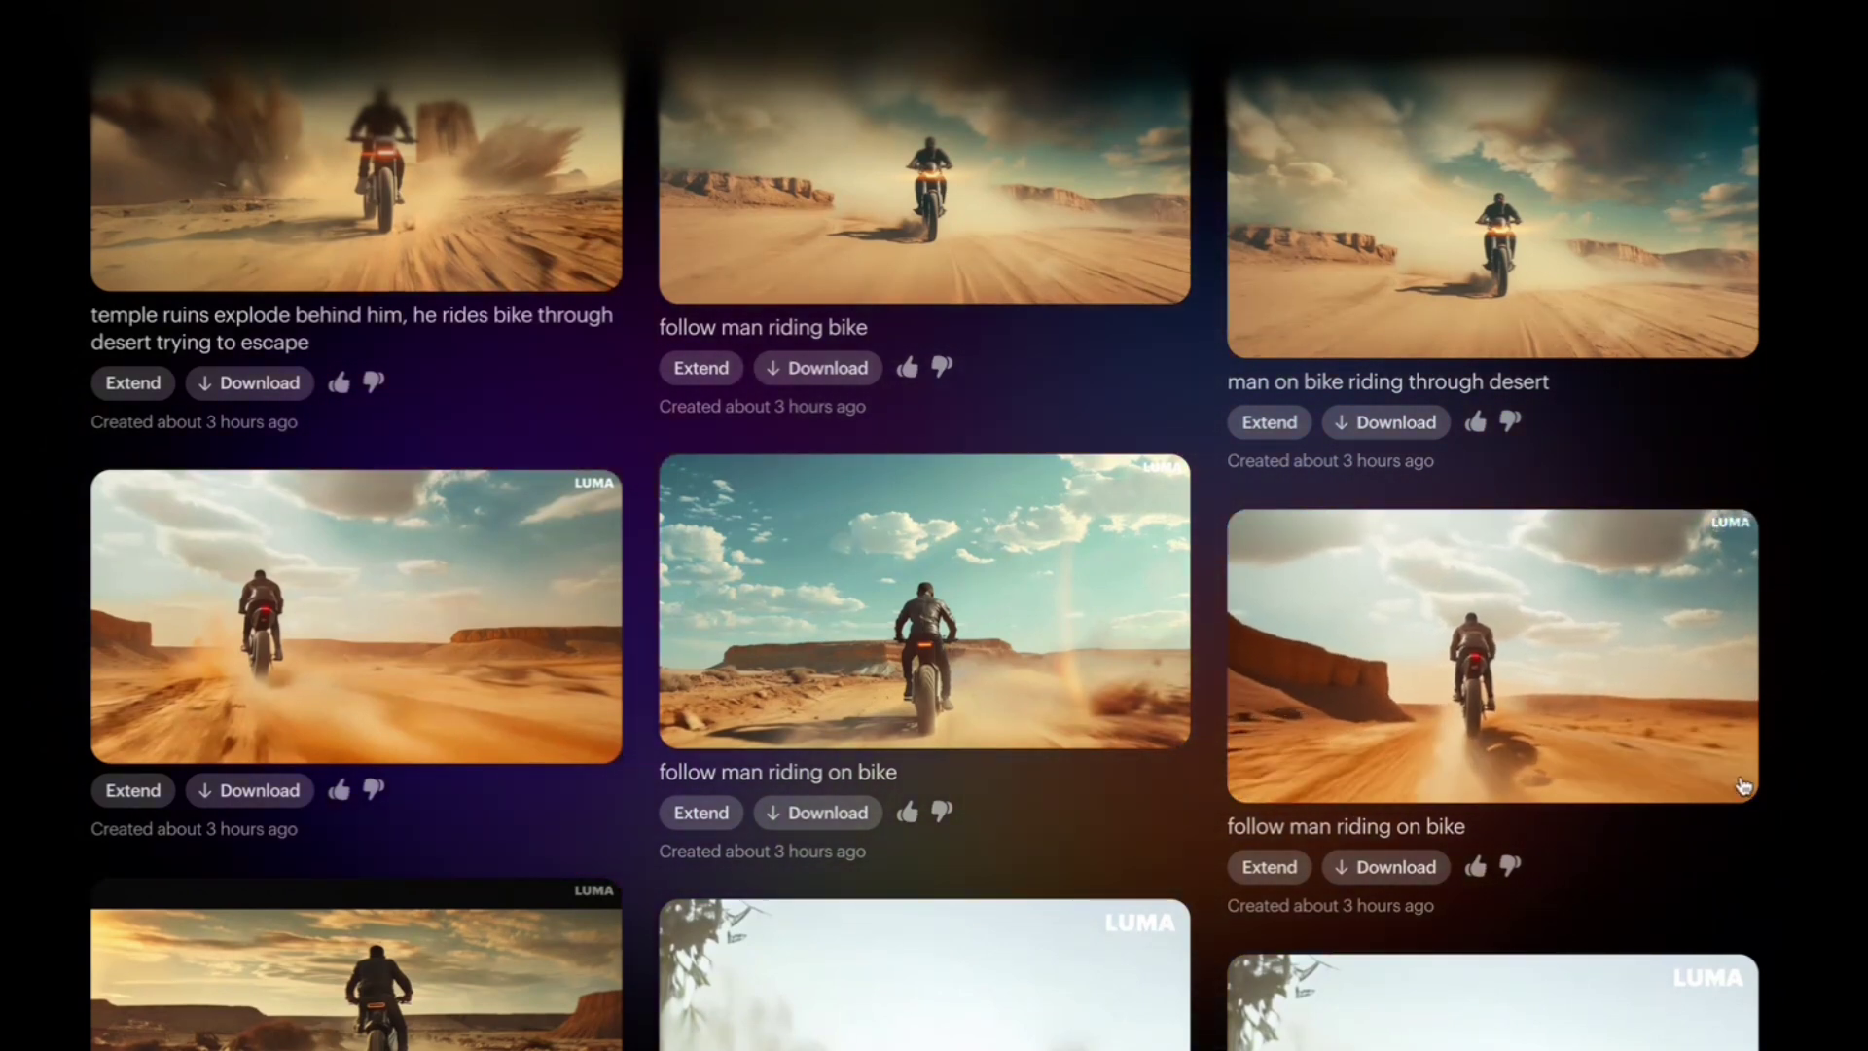
pyautogui.scroll(20, 1743, 786)
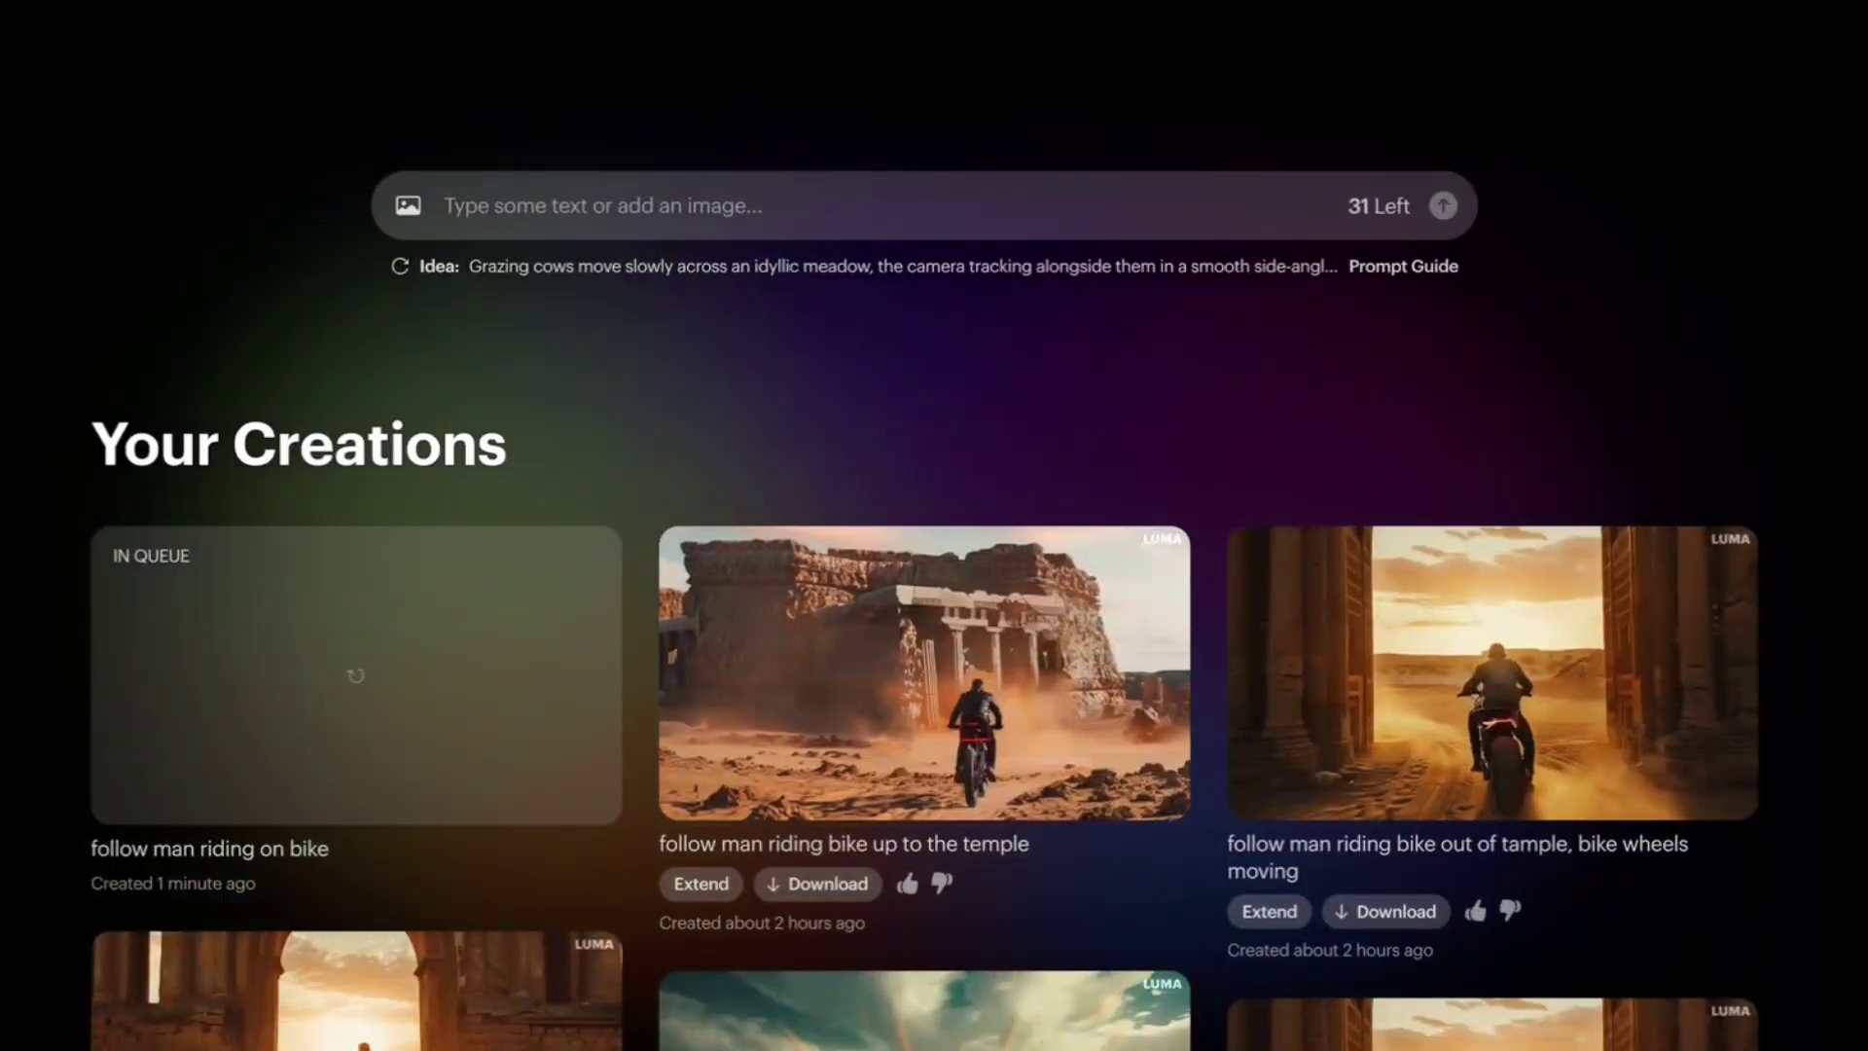
pyautogui.scroll(-7, 934, 583)
pyautogui.scroll(5, 934, 584)
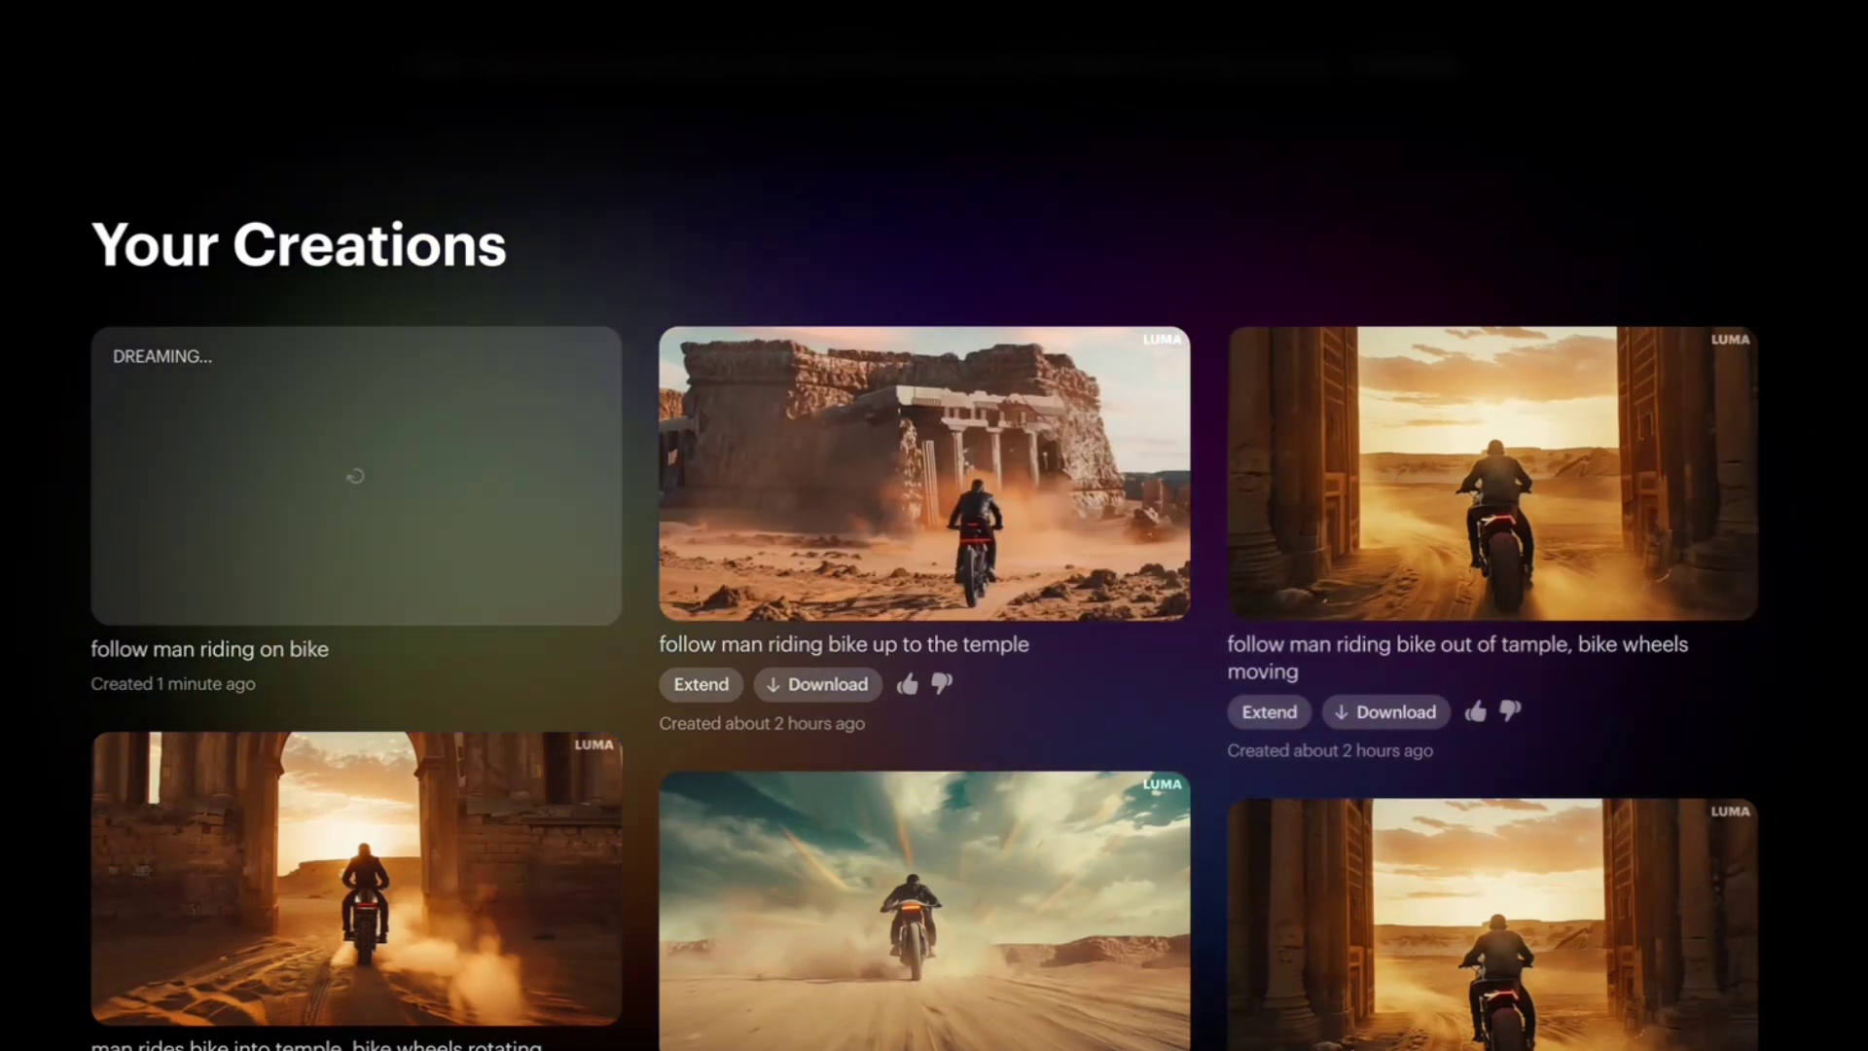
pyautogui.moveTo(1638, 546)
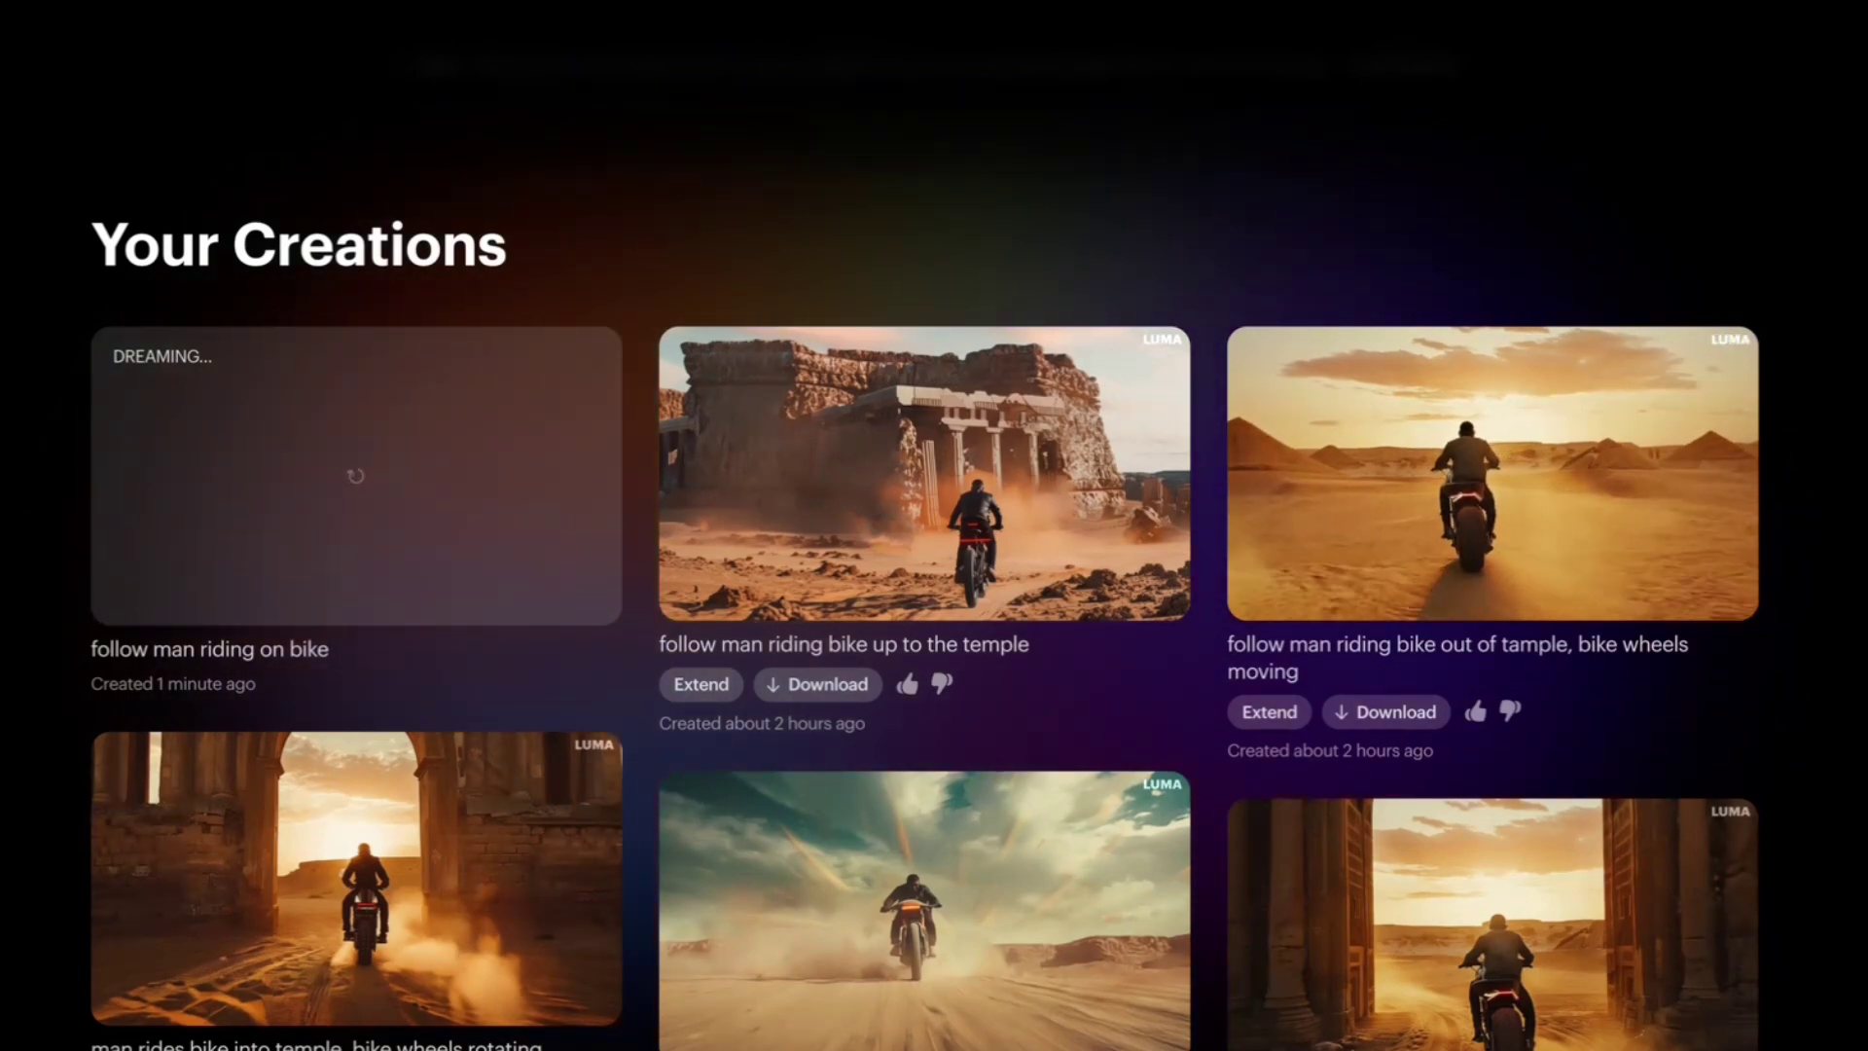
pyautogui.scroll(-4, 934, 525)
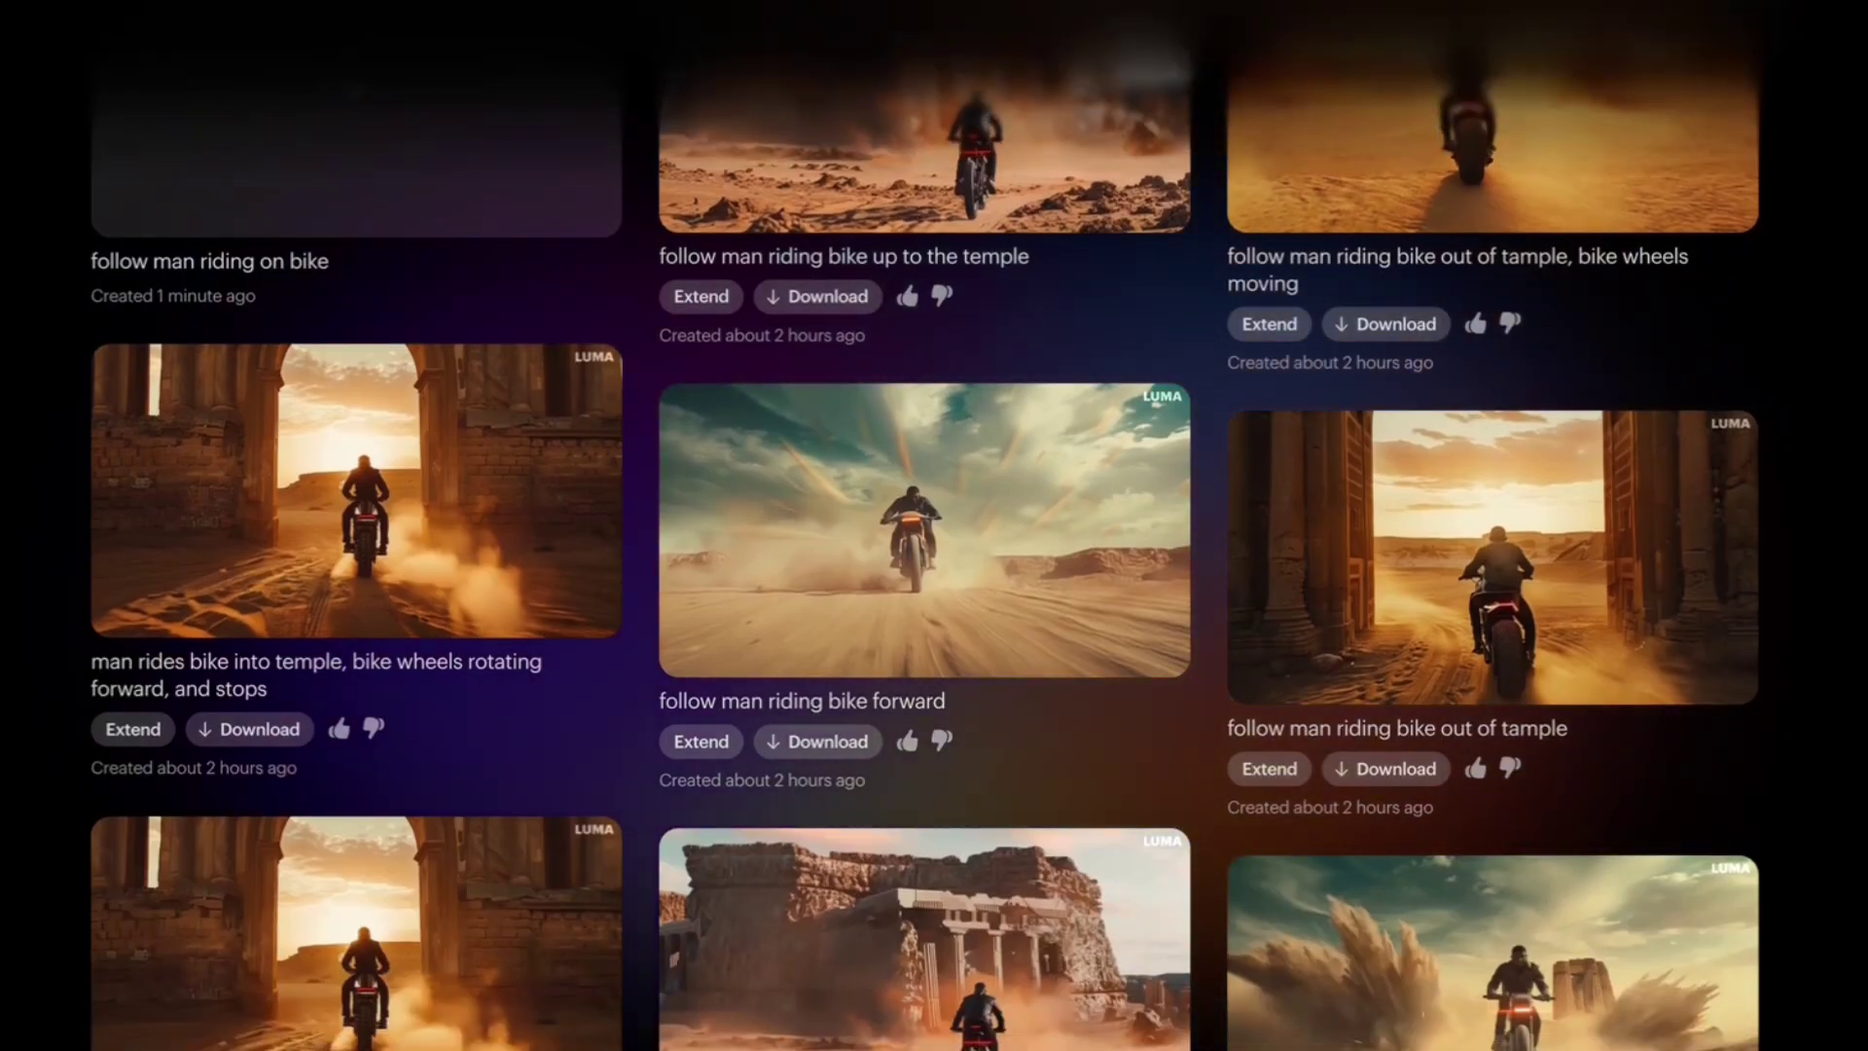
pyautogui.scroll(2, 934, 526)
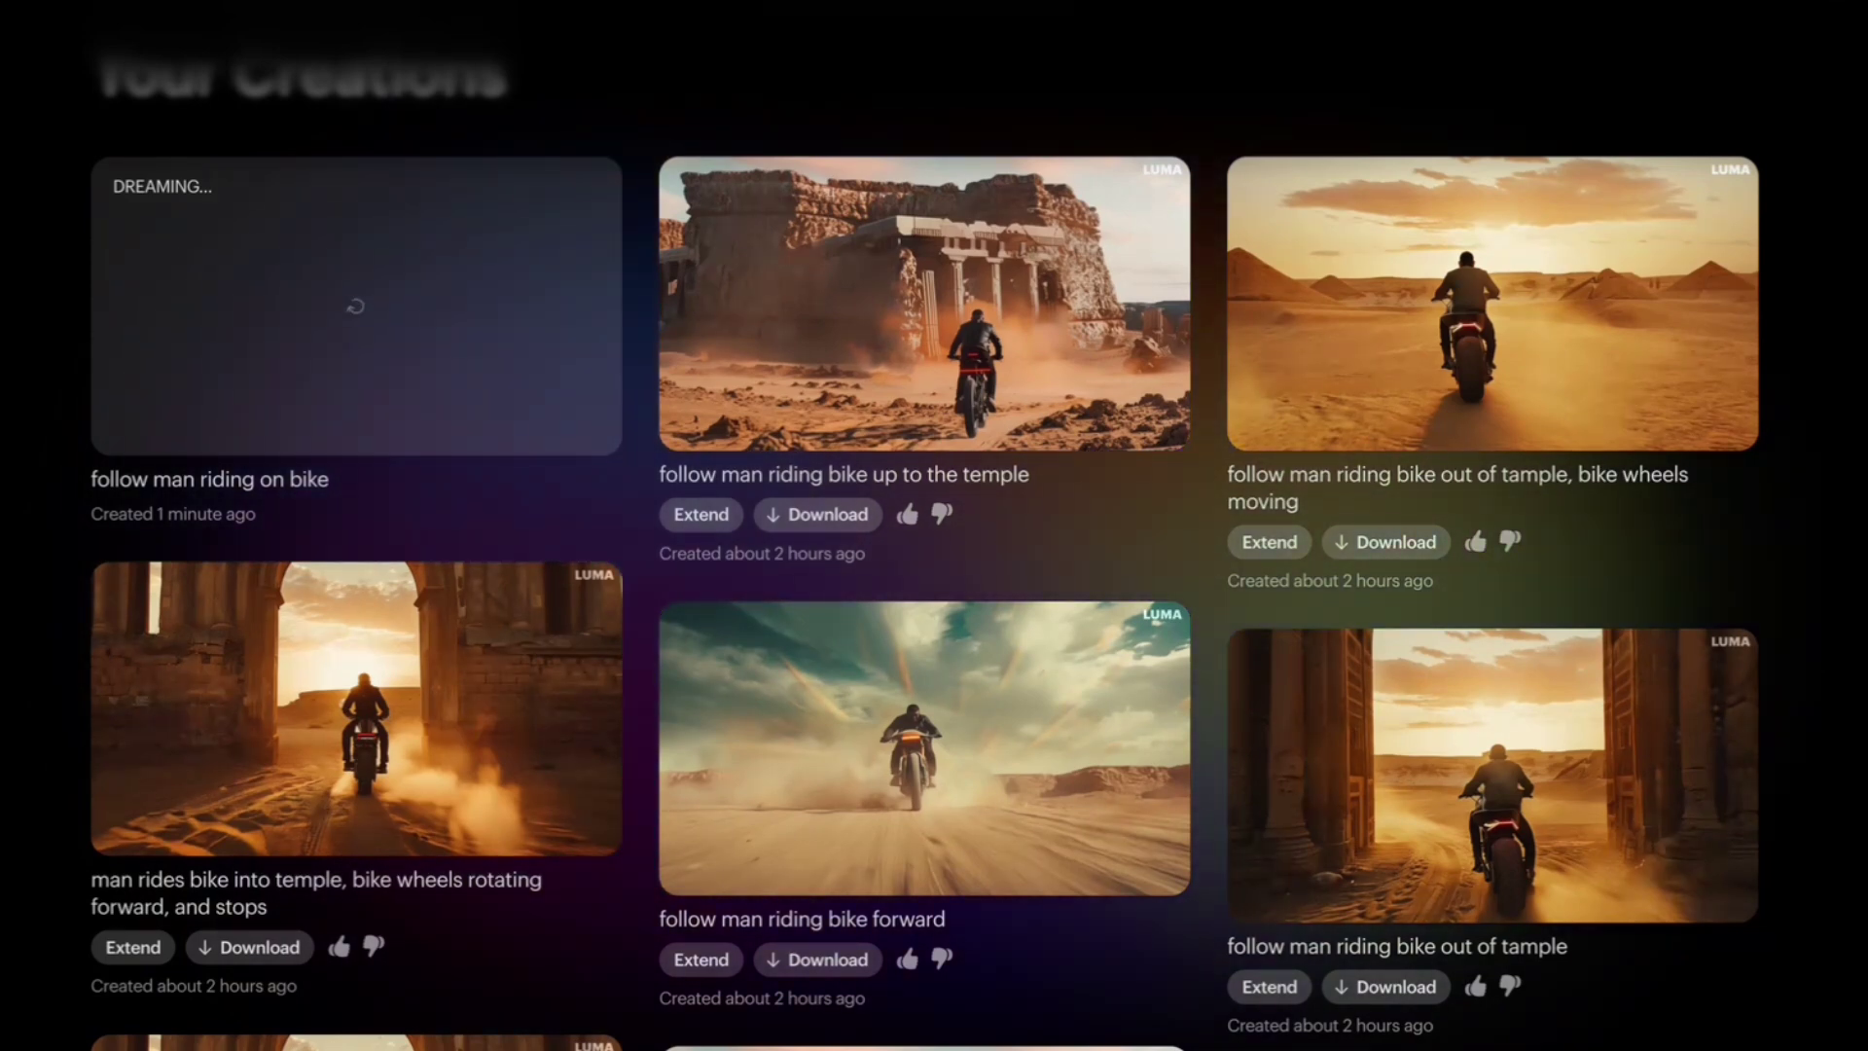
pyautogui.scroll(5, 933, 525)
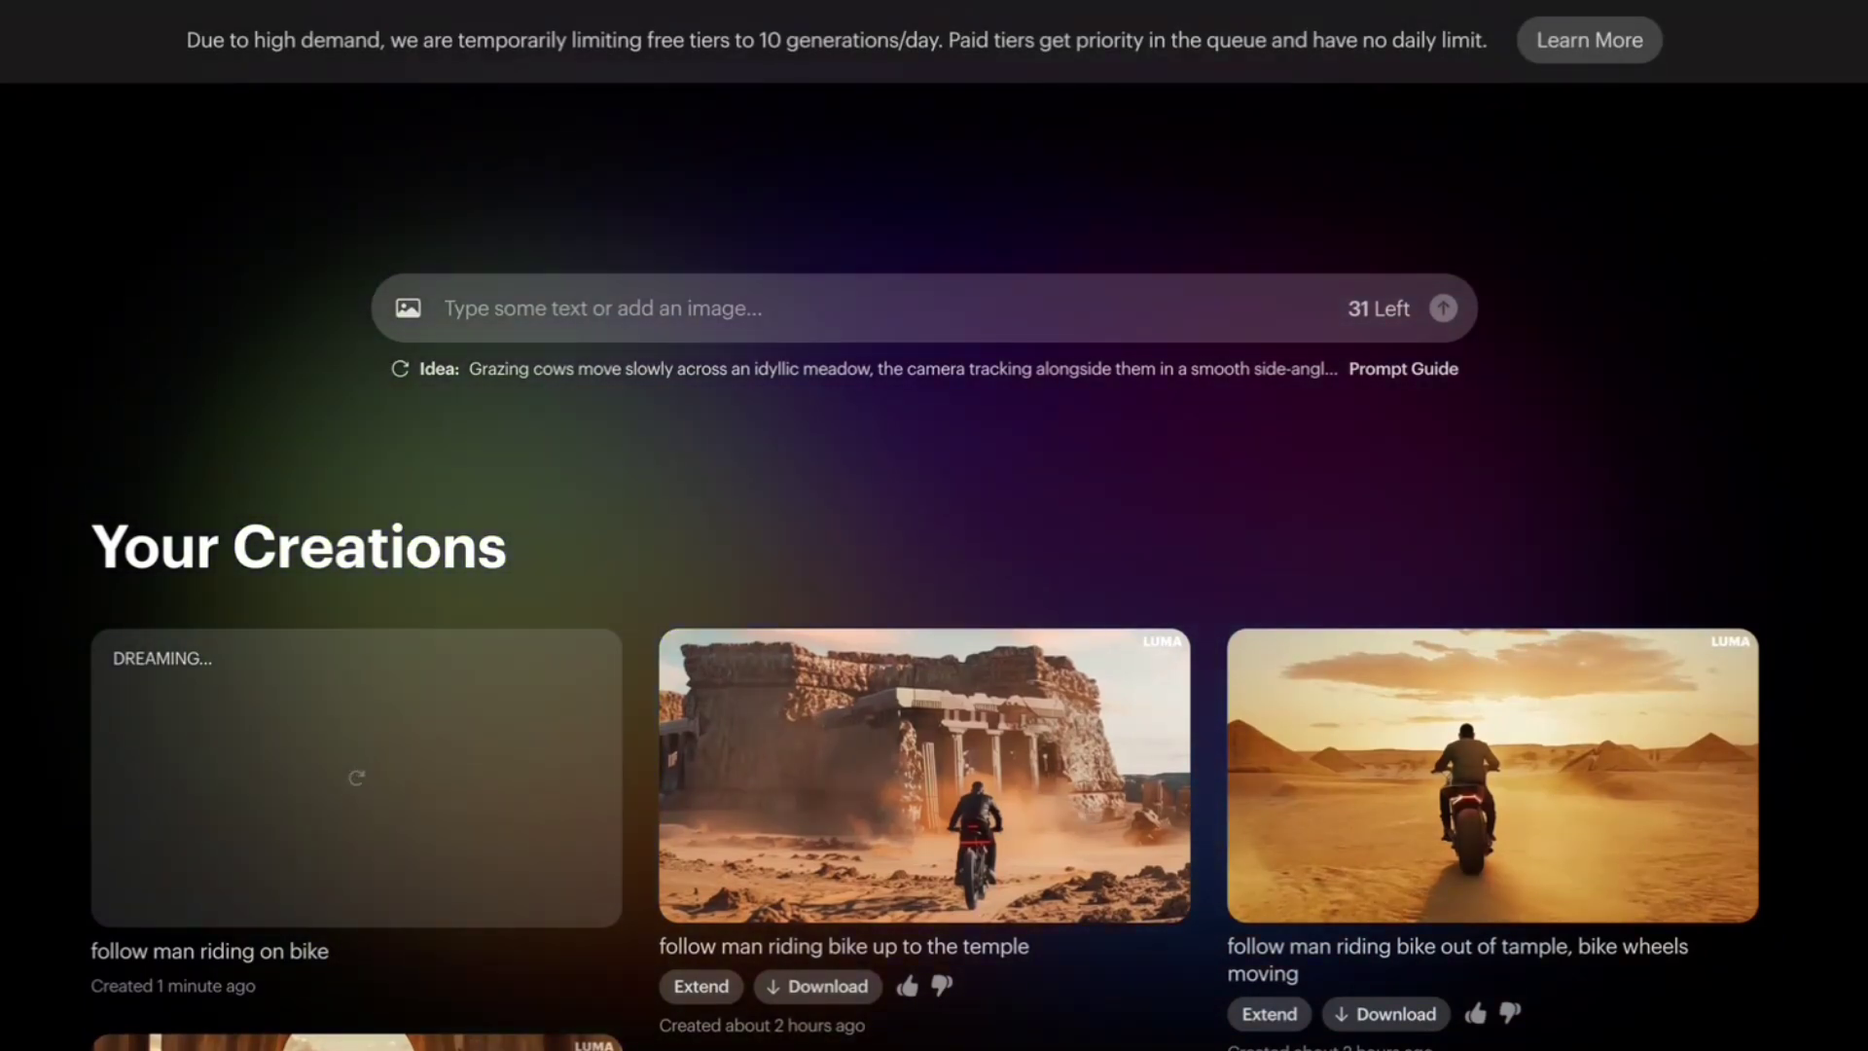
# Browse Your Creations until the new 'follow man riding on bike' clip becomes playable.
pyautogui.scroll(-3, 934, 525)
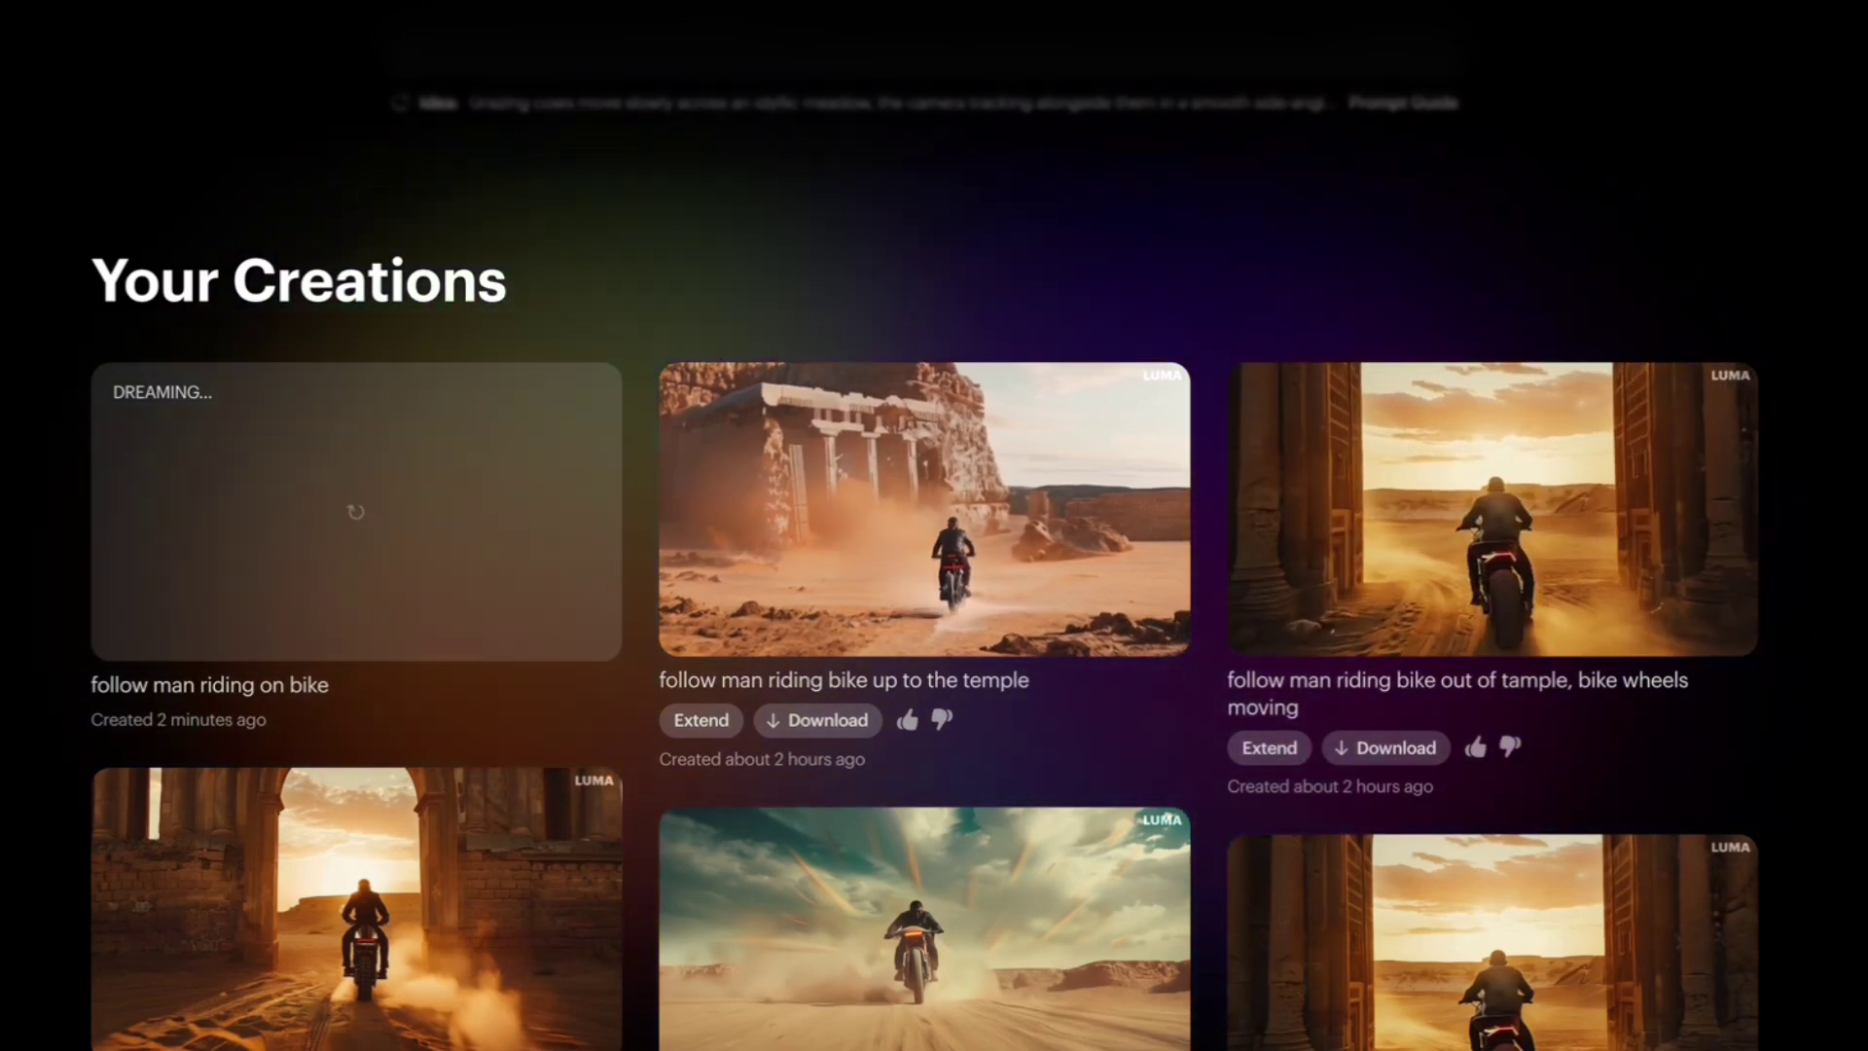
pyautogui.scroll(-5, 1835, 801)
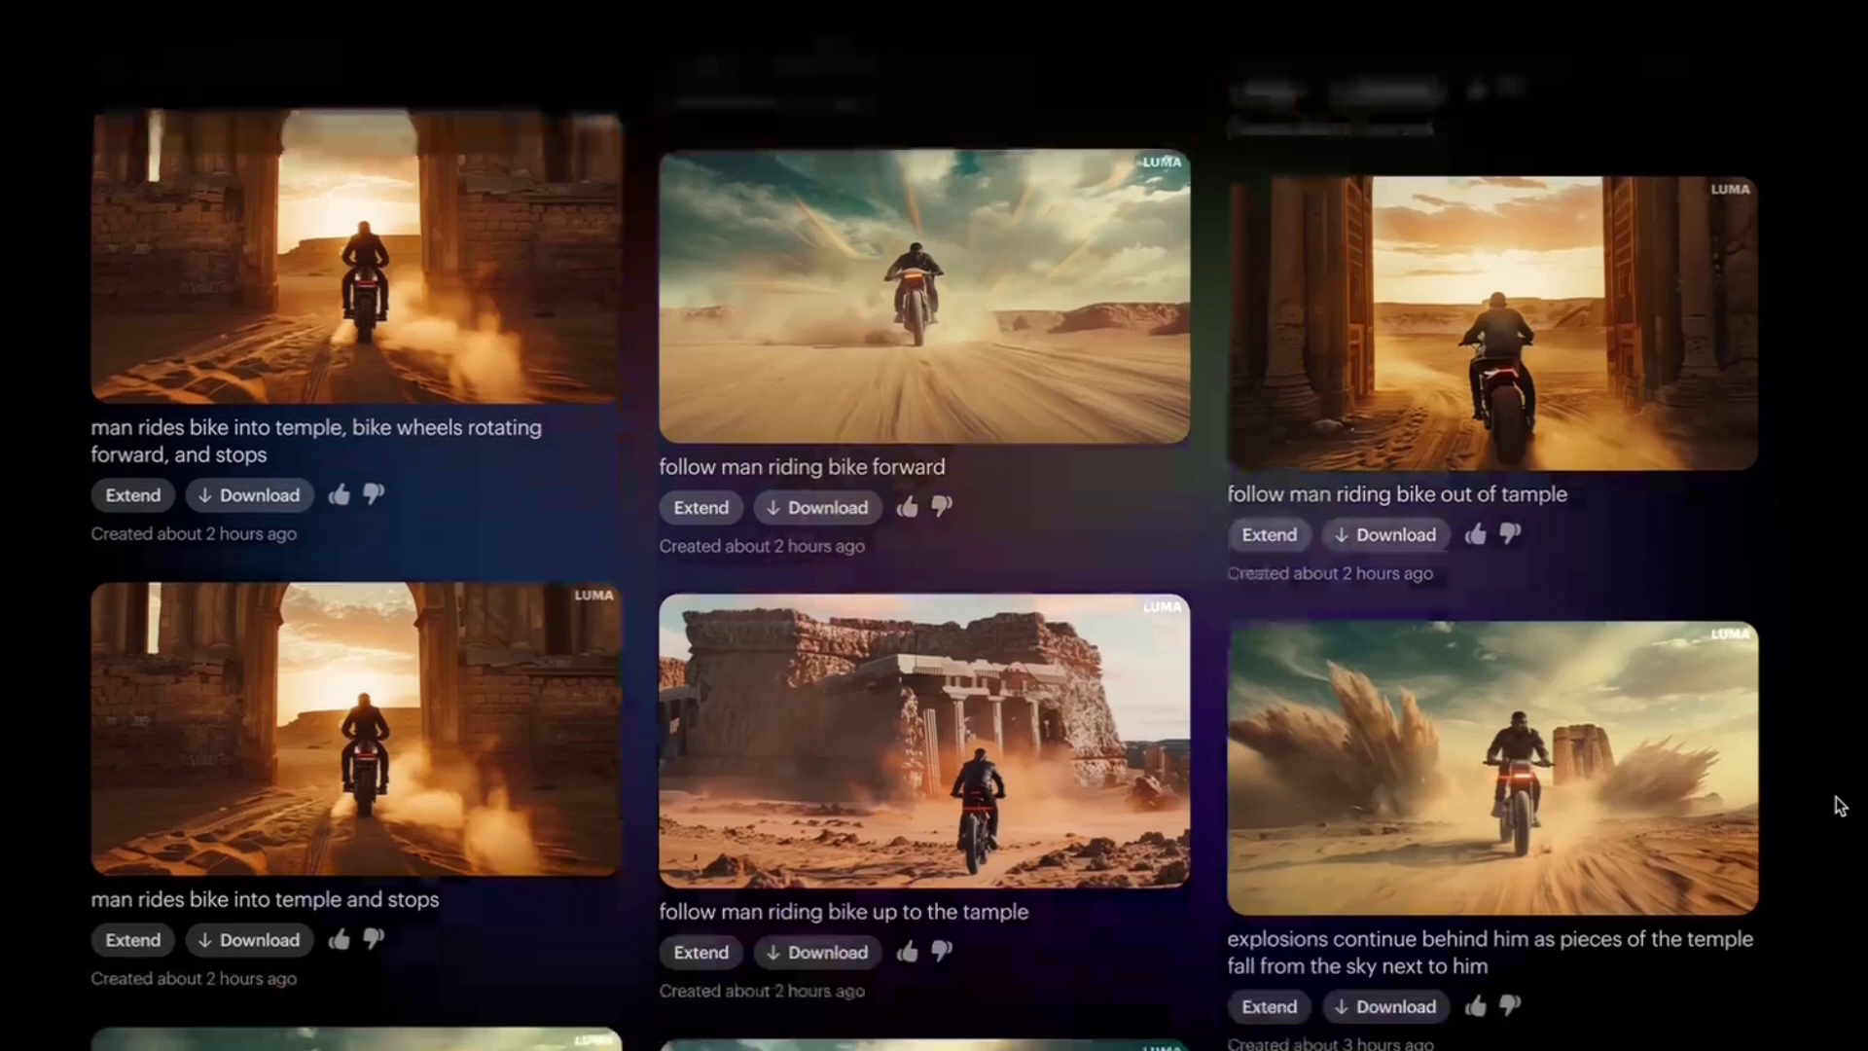
pyautogui.scroll(-5, 1842, 806)
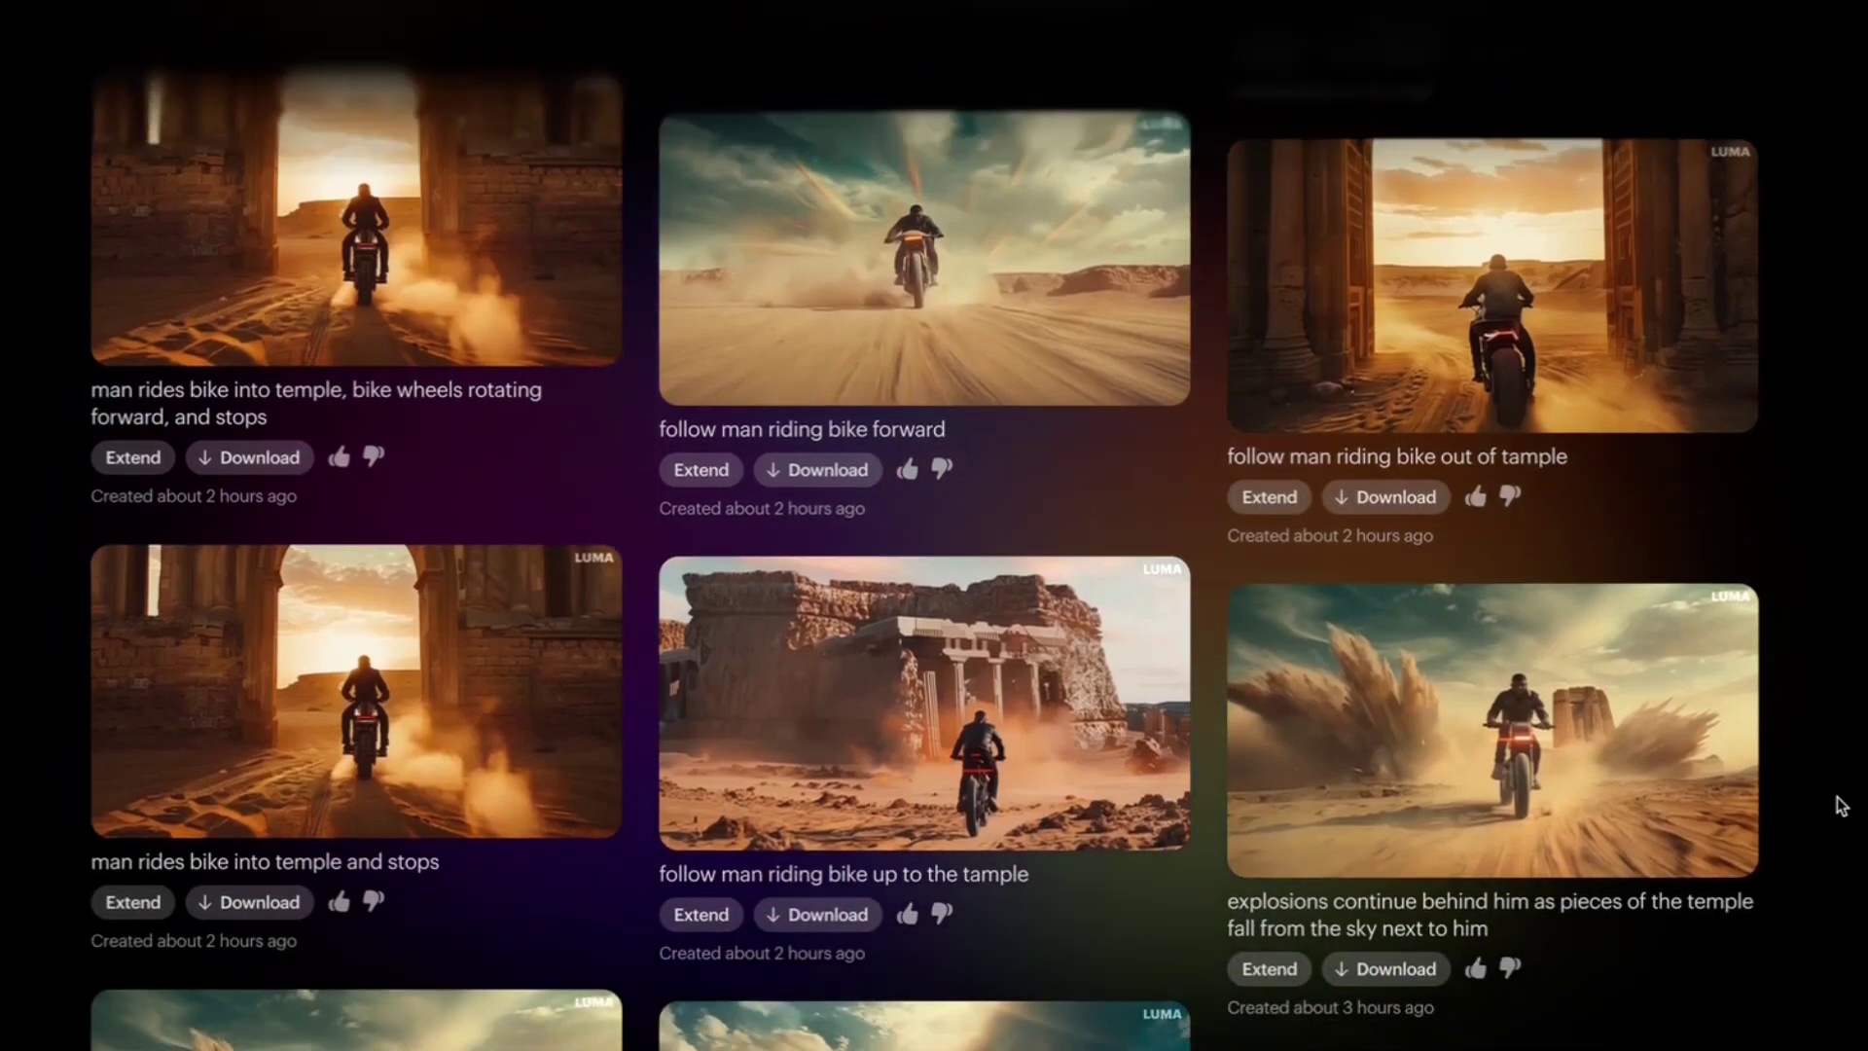
pyautogui.scroll(4, 1839, 806)
pyautogui.scroll(9, 1838, 805)
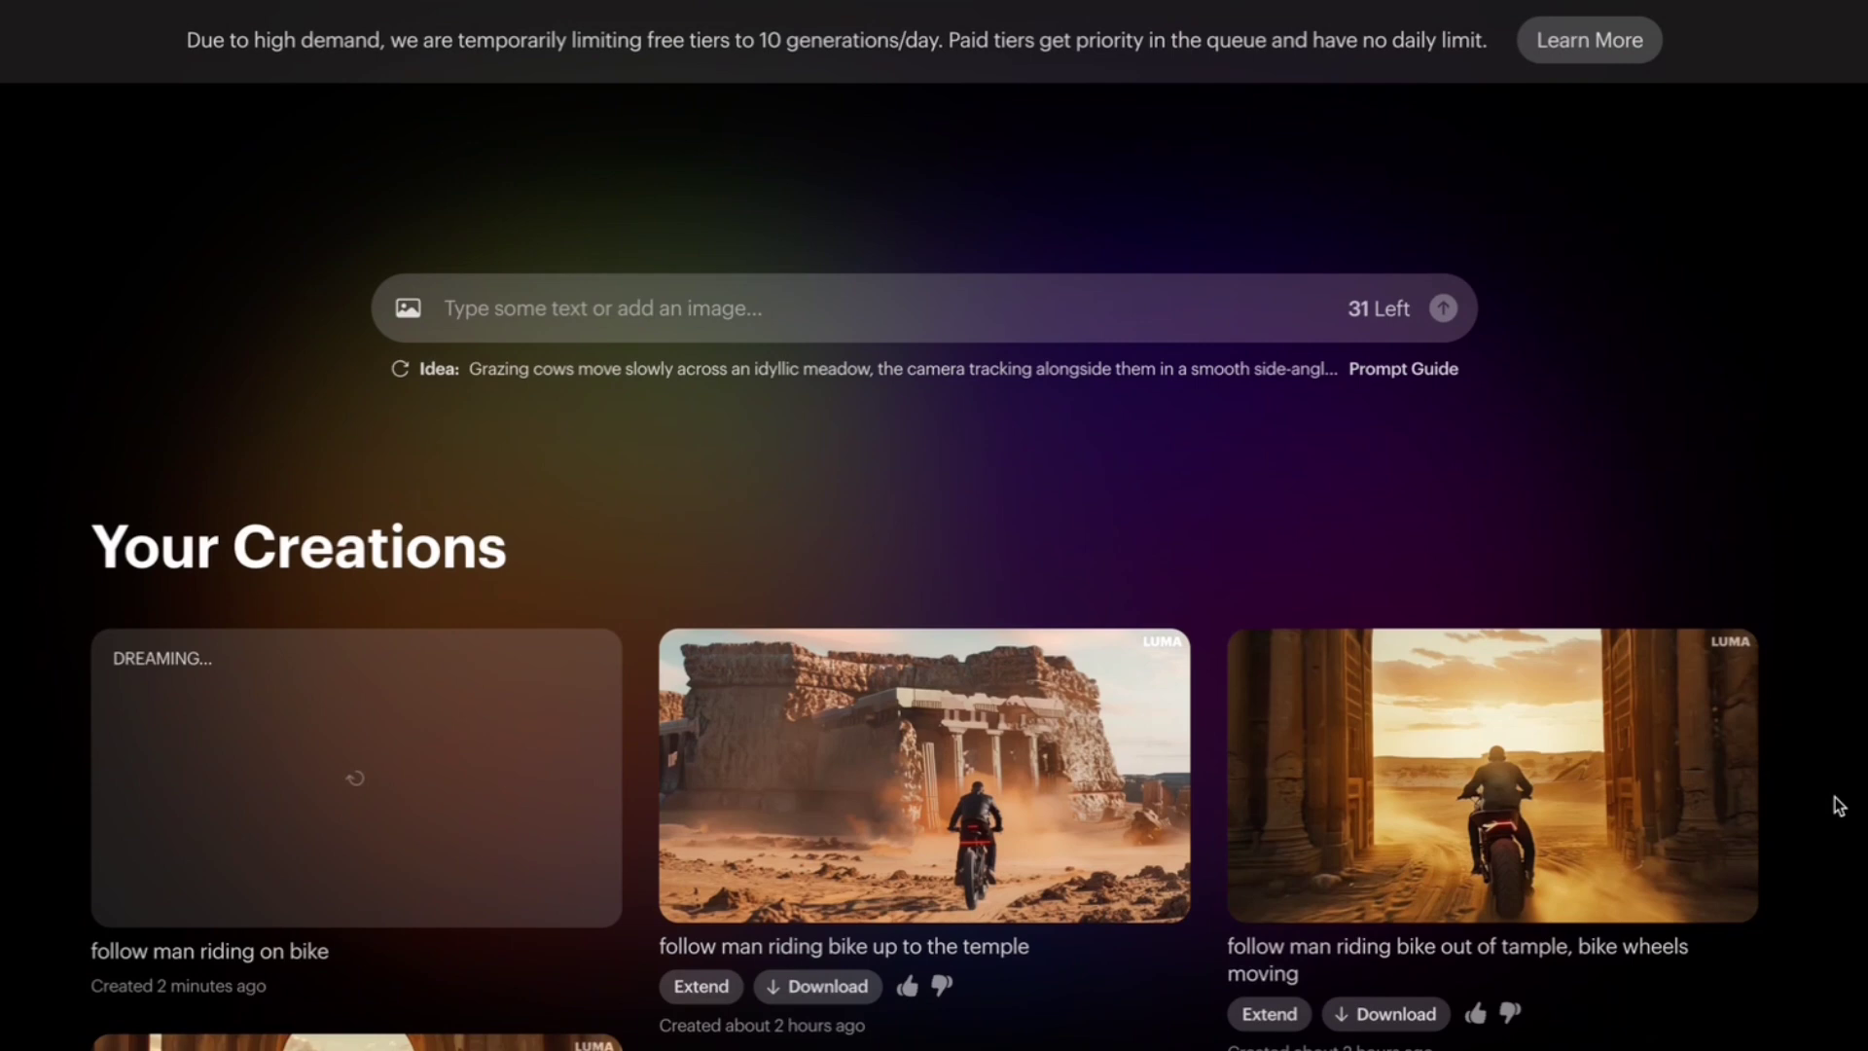
pyautogui.scroll(-2, 1839, 805)
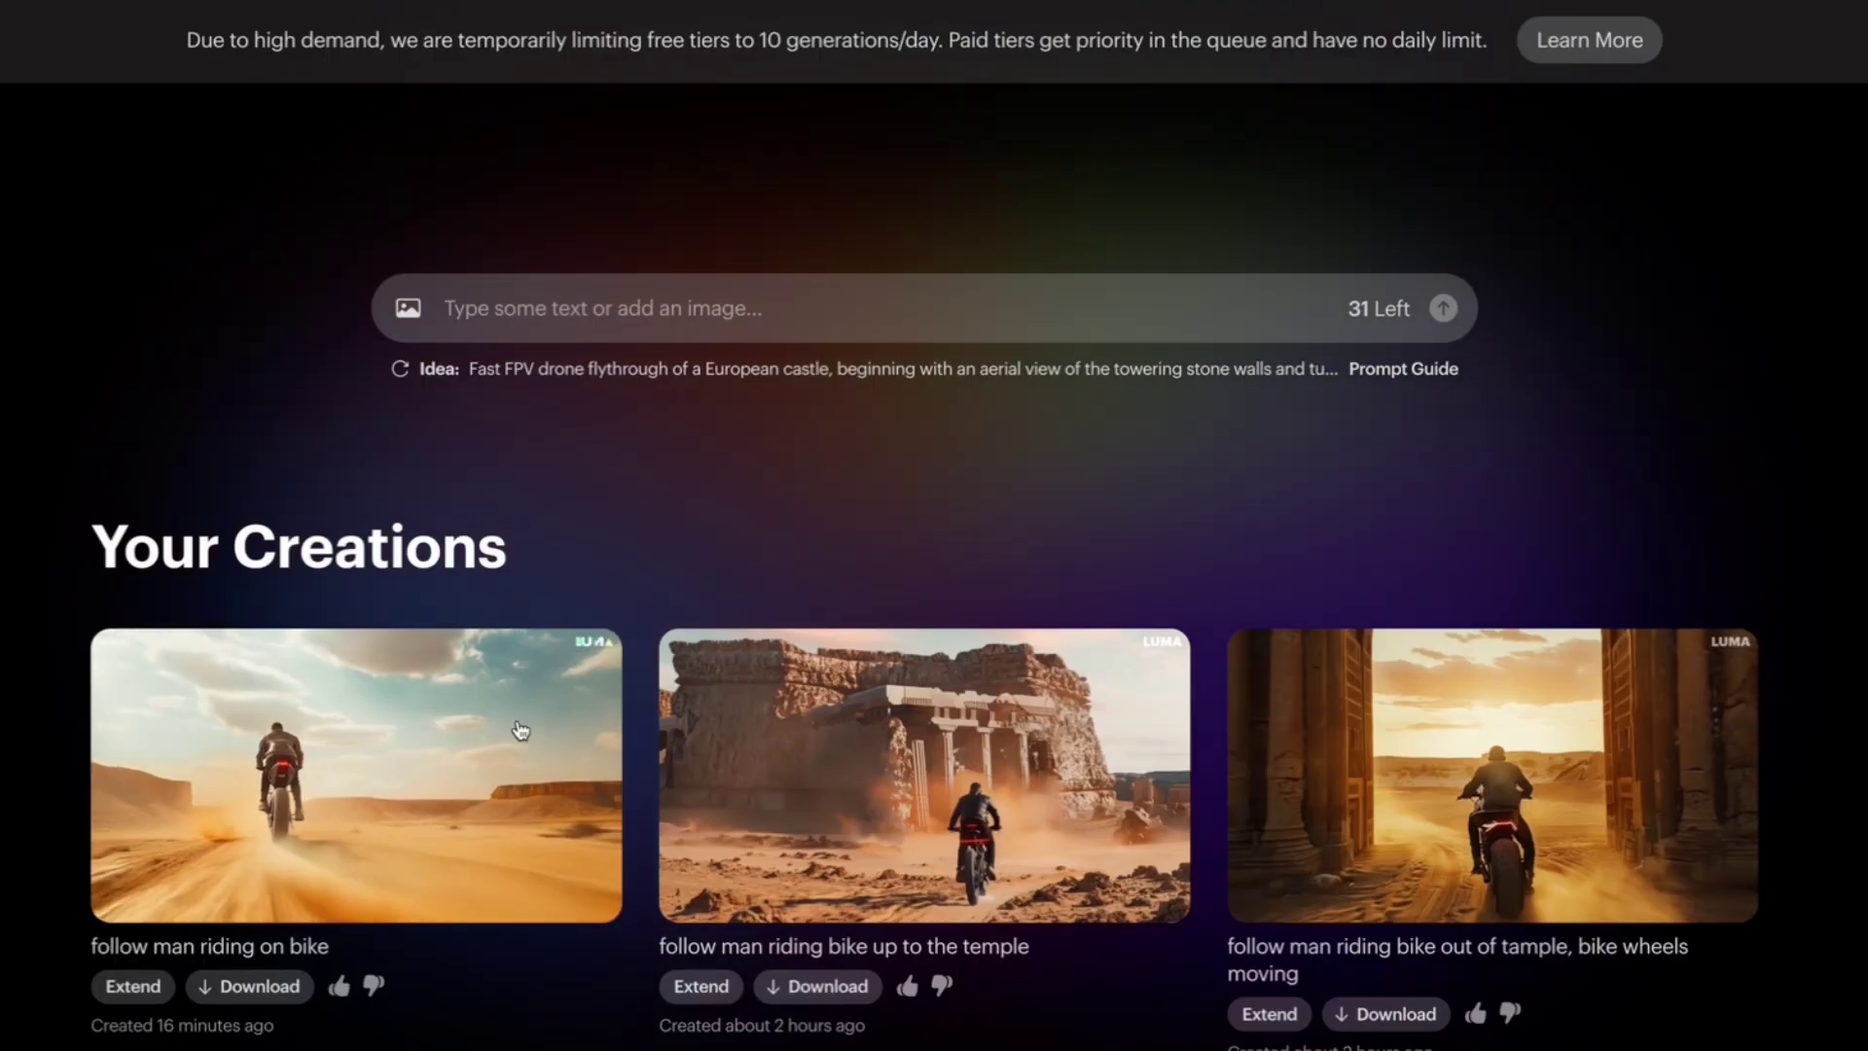
pyautogui.click(491, 607)
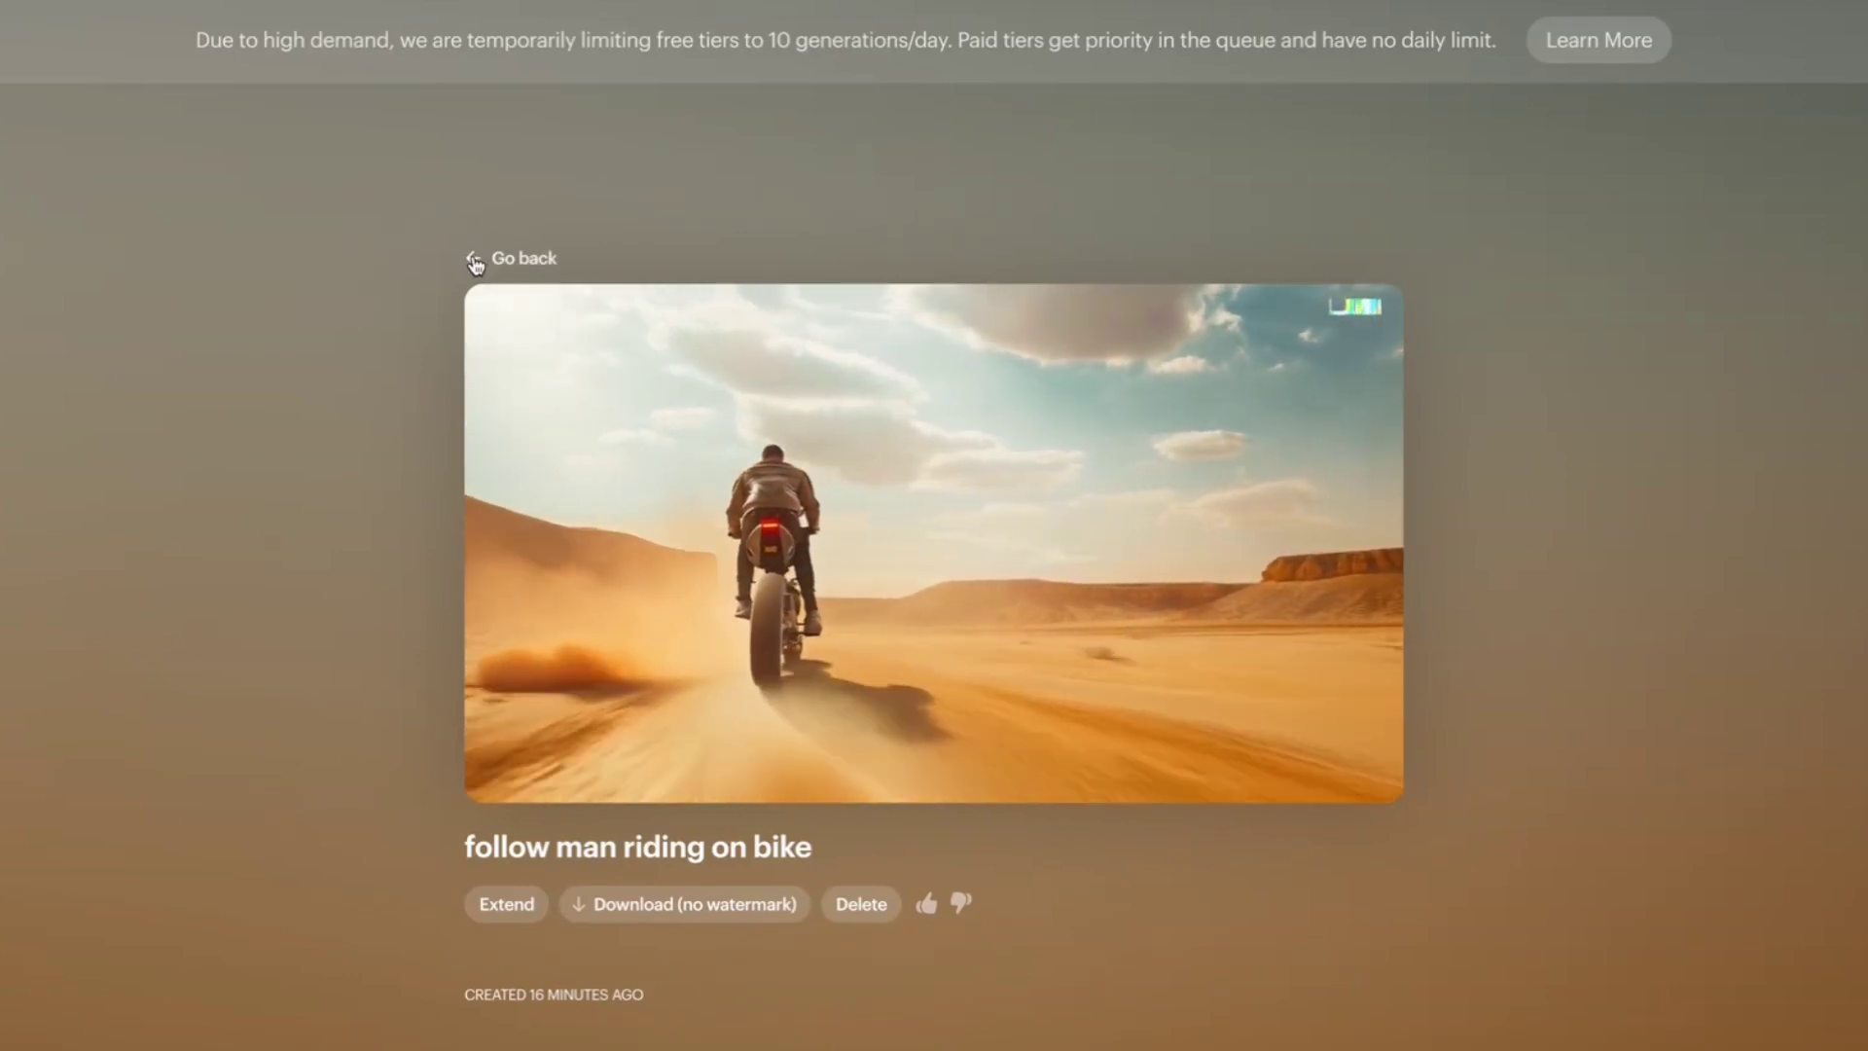
pyautogui.click(475, 260)
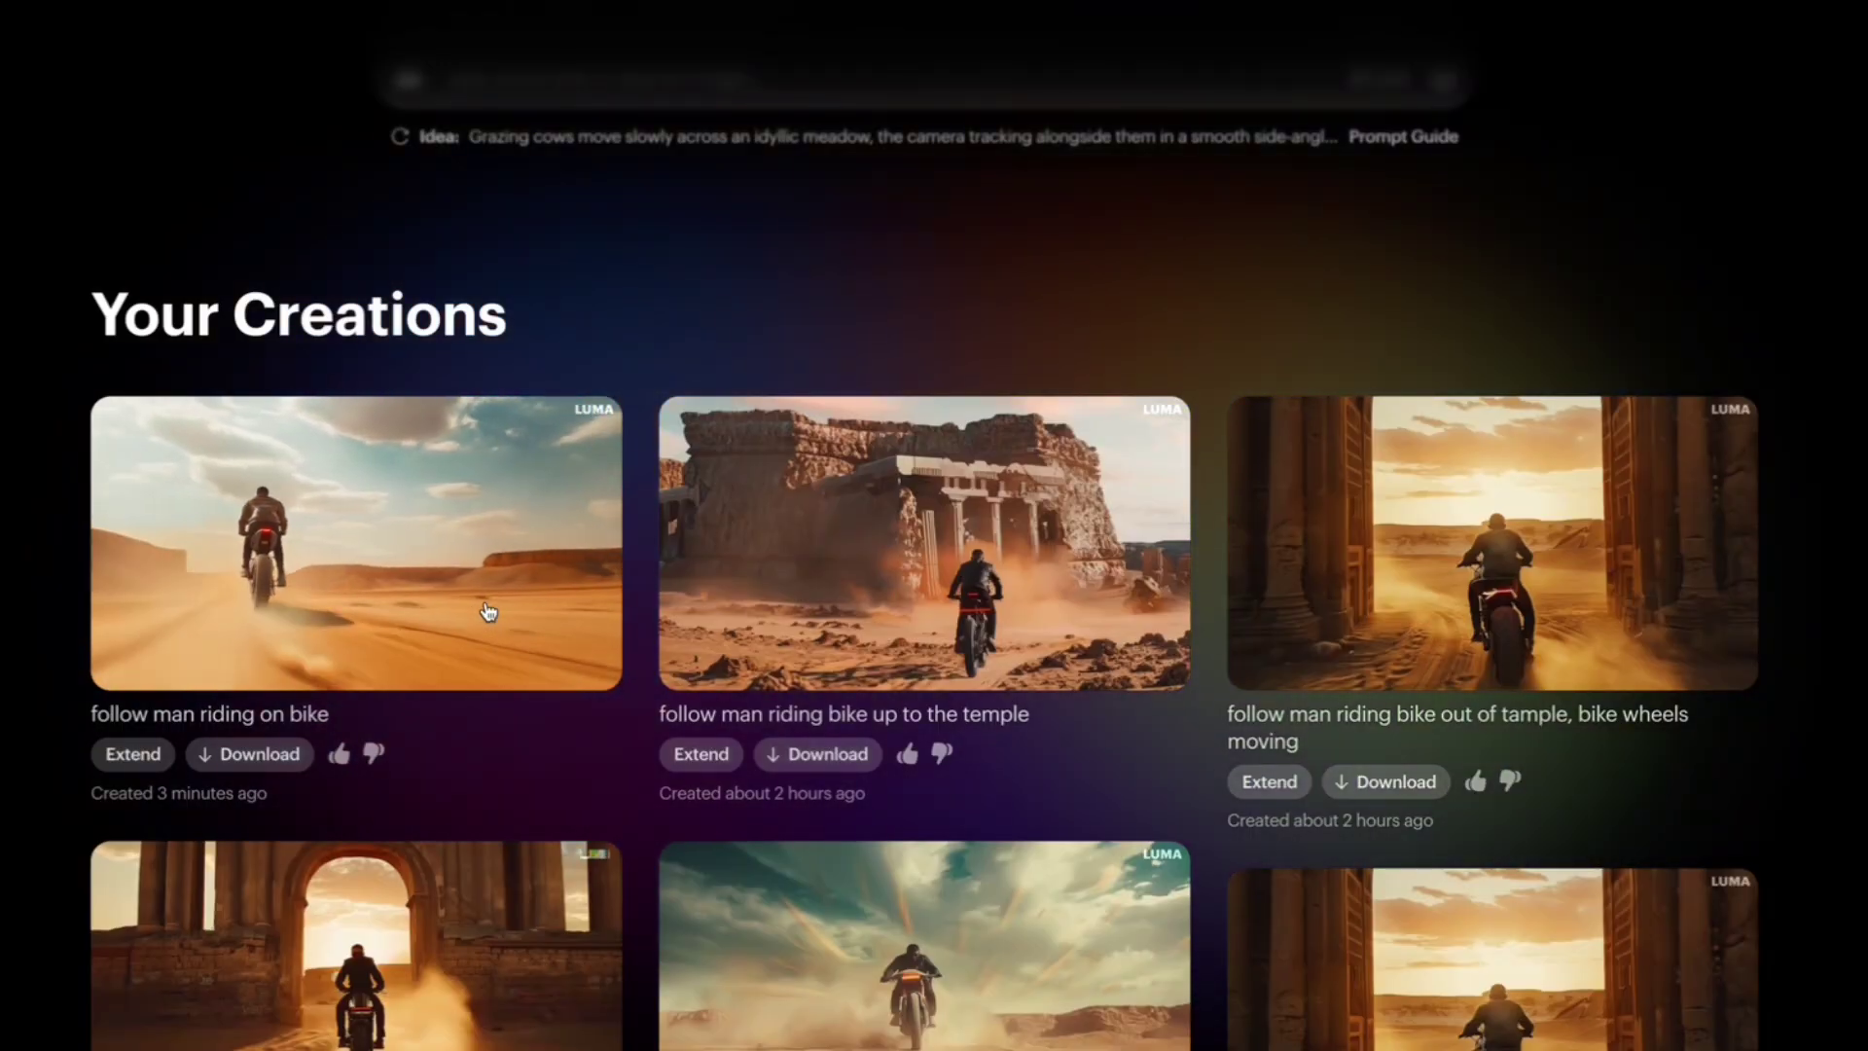
# Paste the cat-girl picture into the prompt as the start frame.
pyautogui.scroll(3, 497, 613)
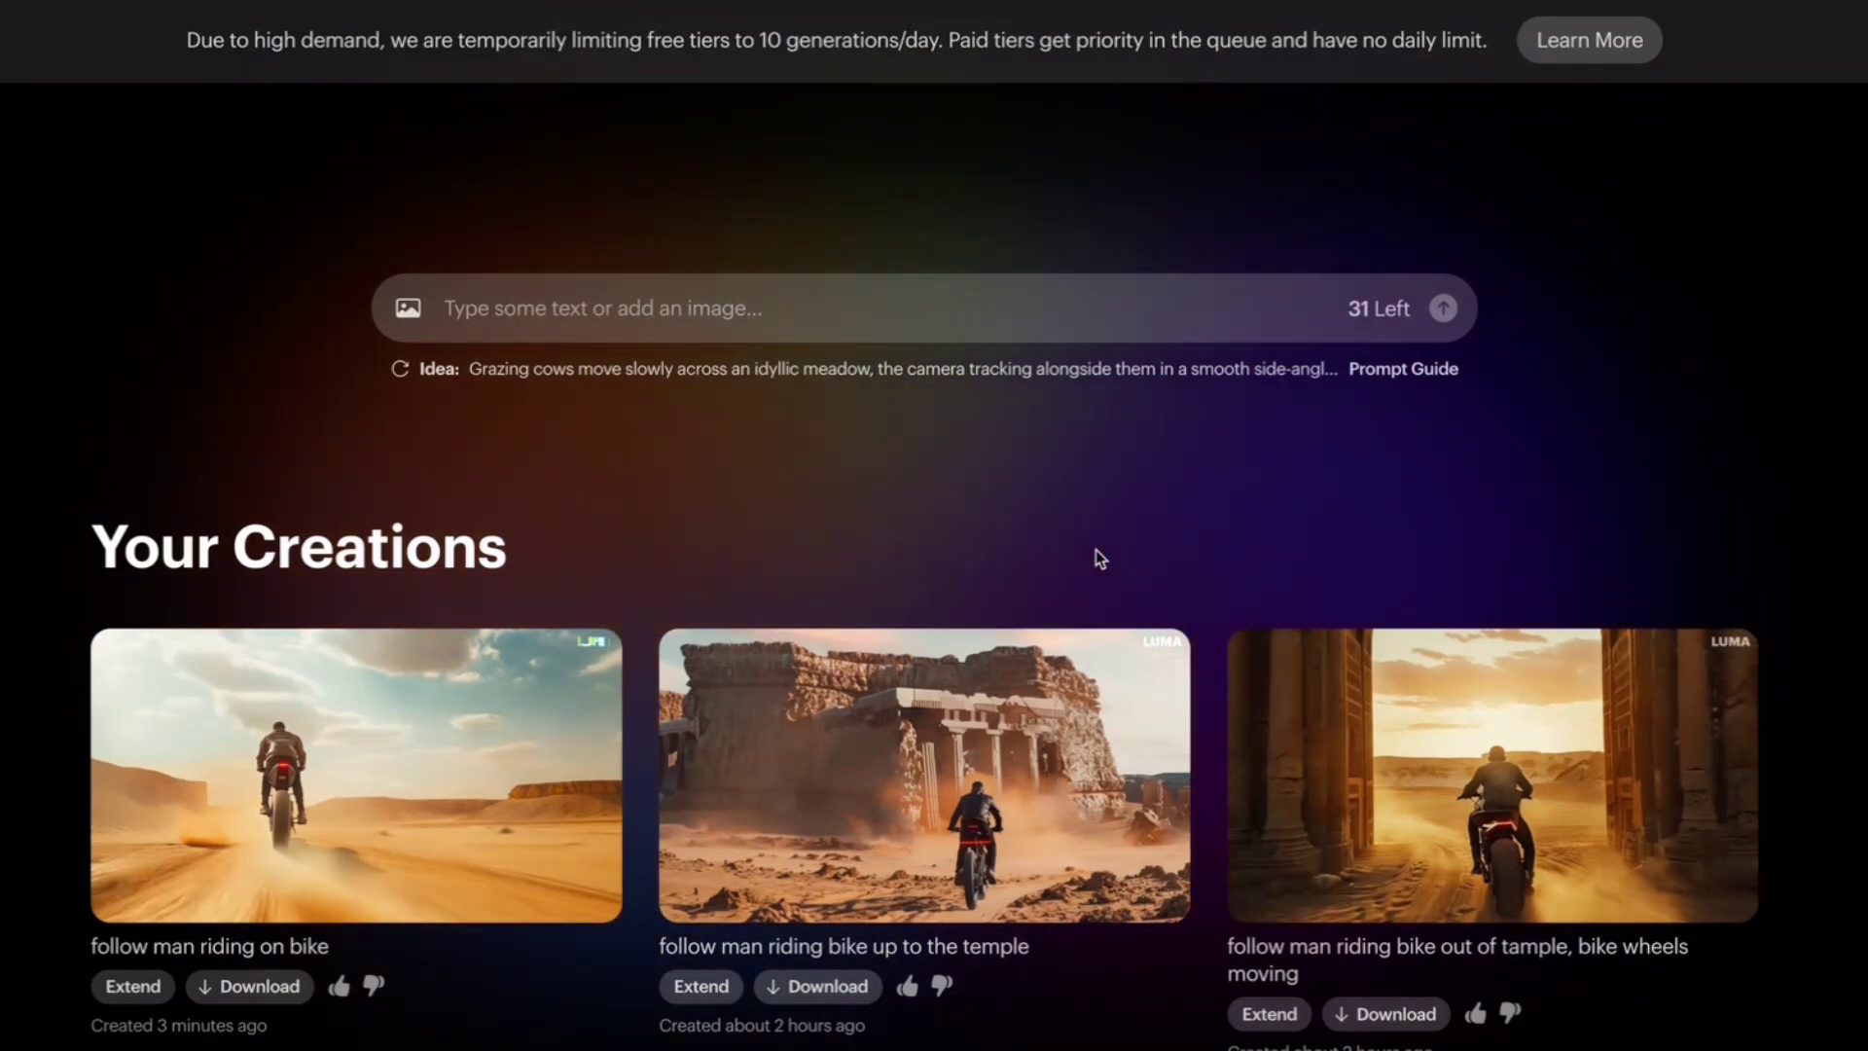
pyautogui.hotkey('ctrl', 'v')
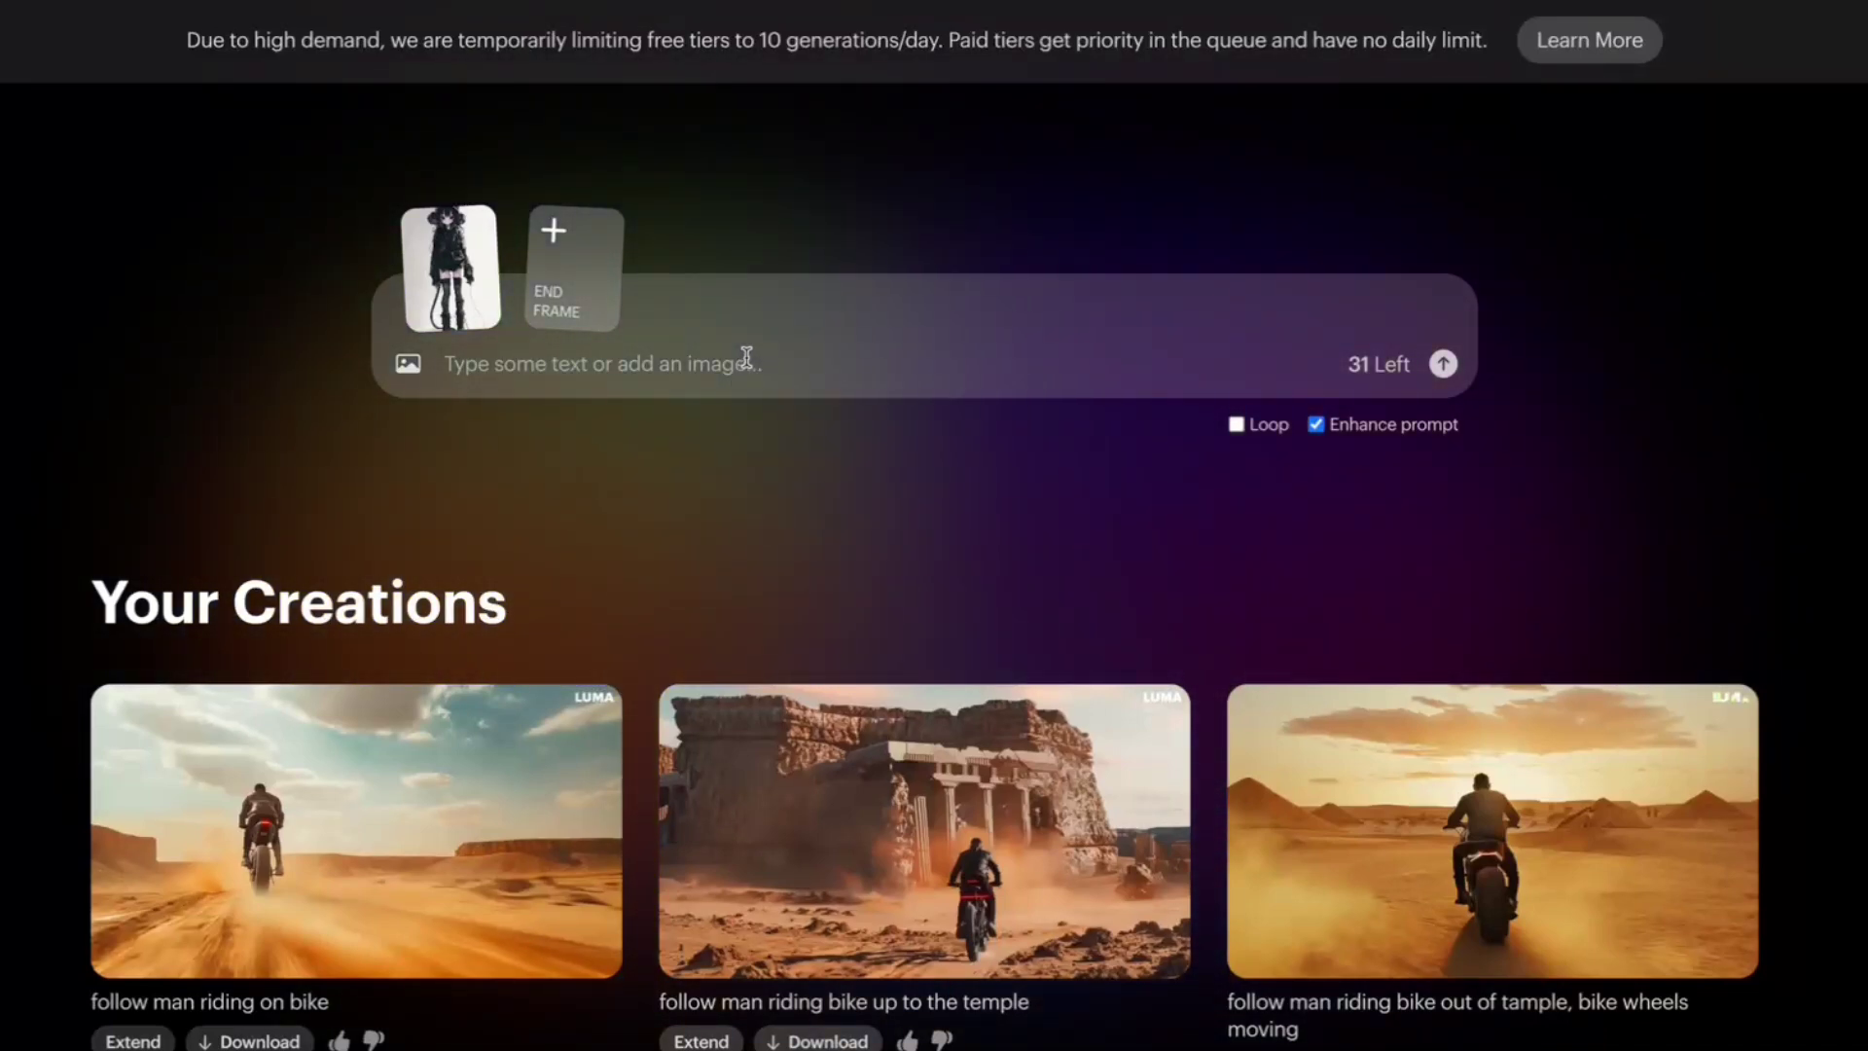
# Prompt 'dancing' for the cat-girl image with Loop enabled.
pyautogui.write('dancing')
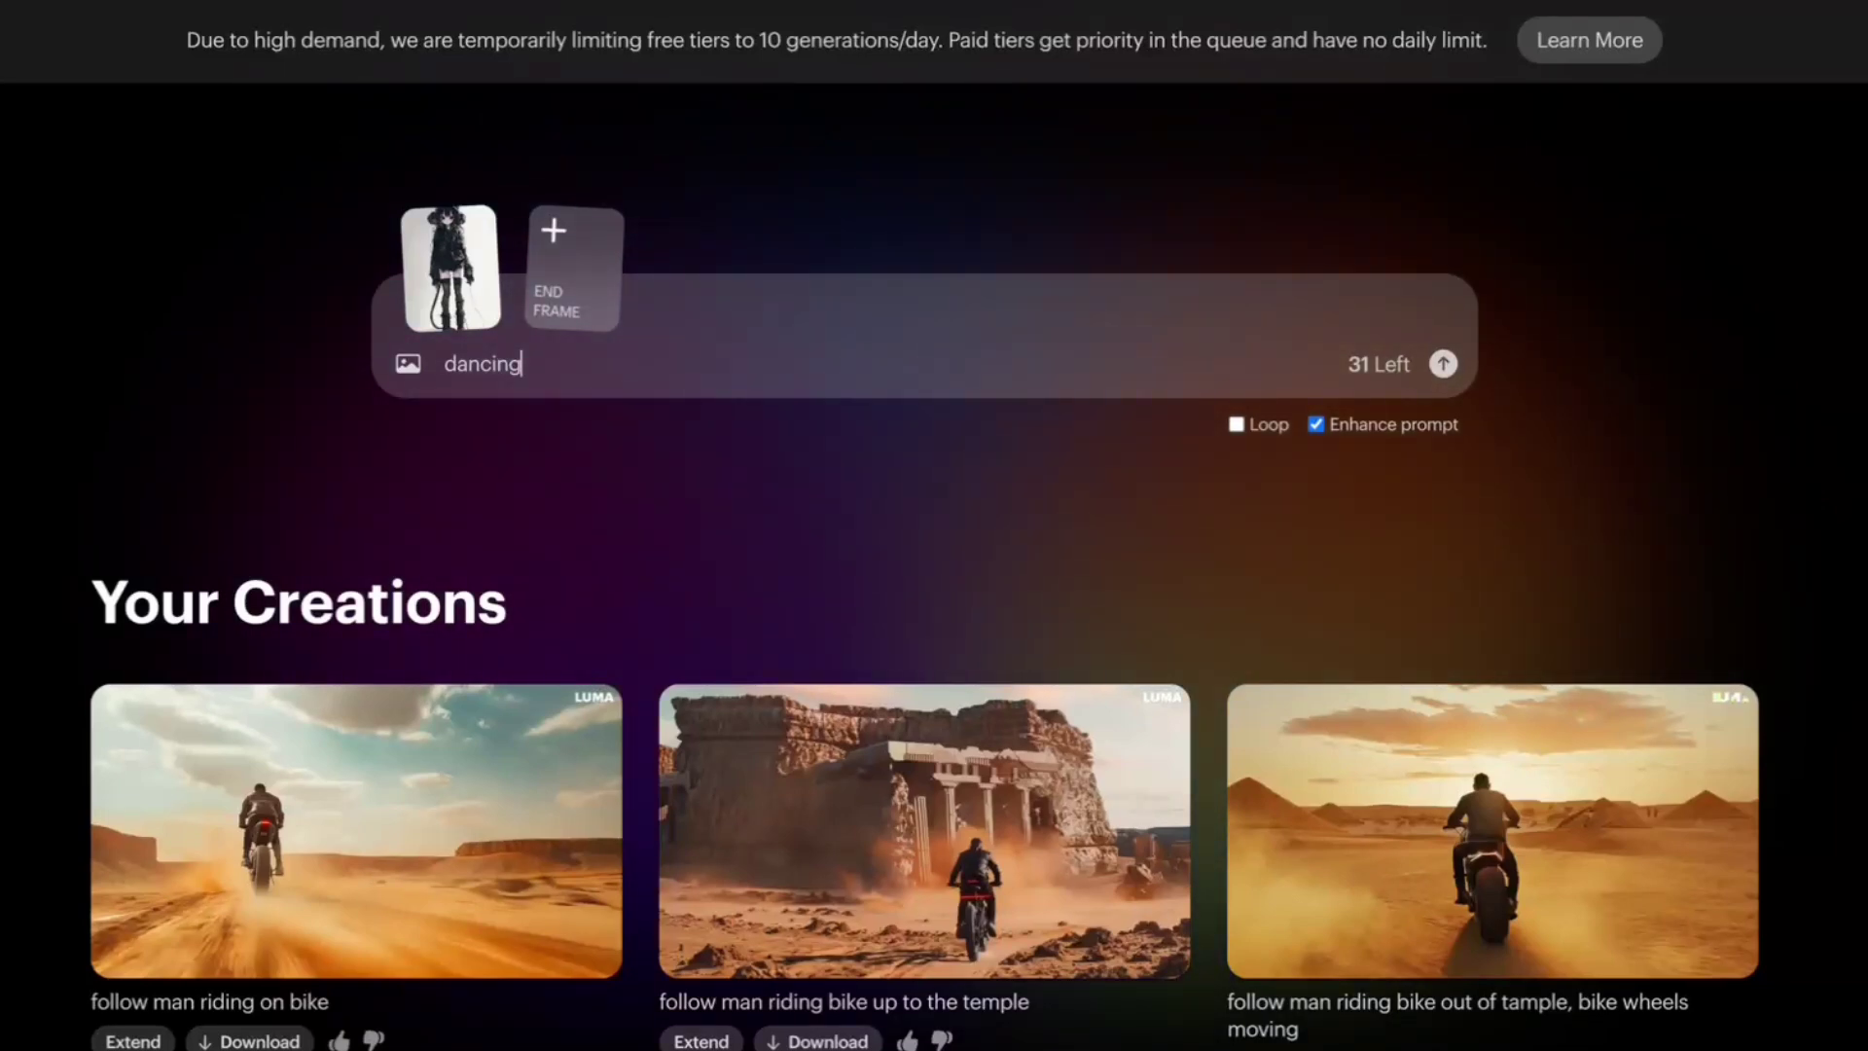
pyautogui.click(1234, 425)
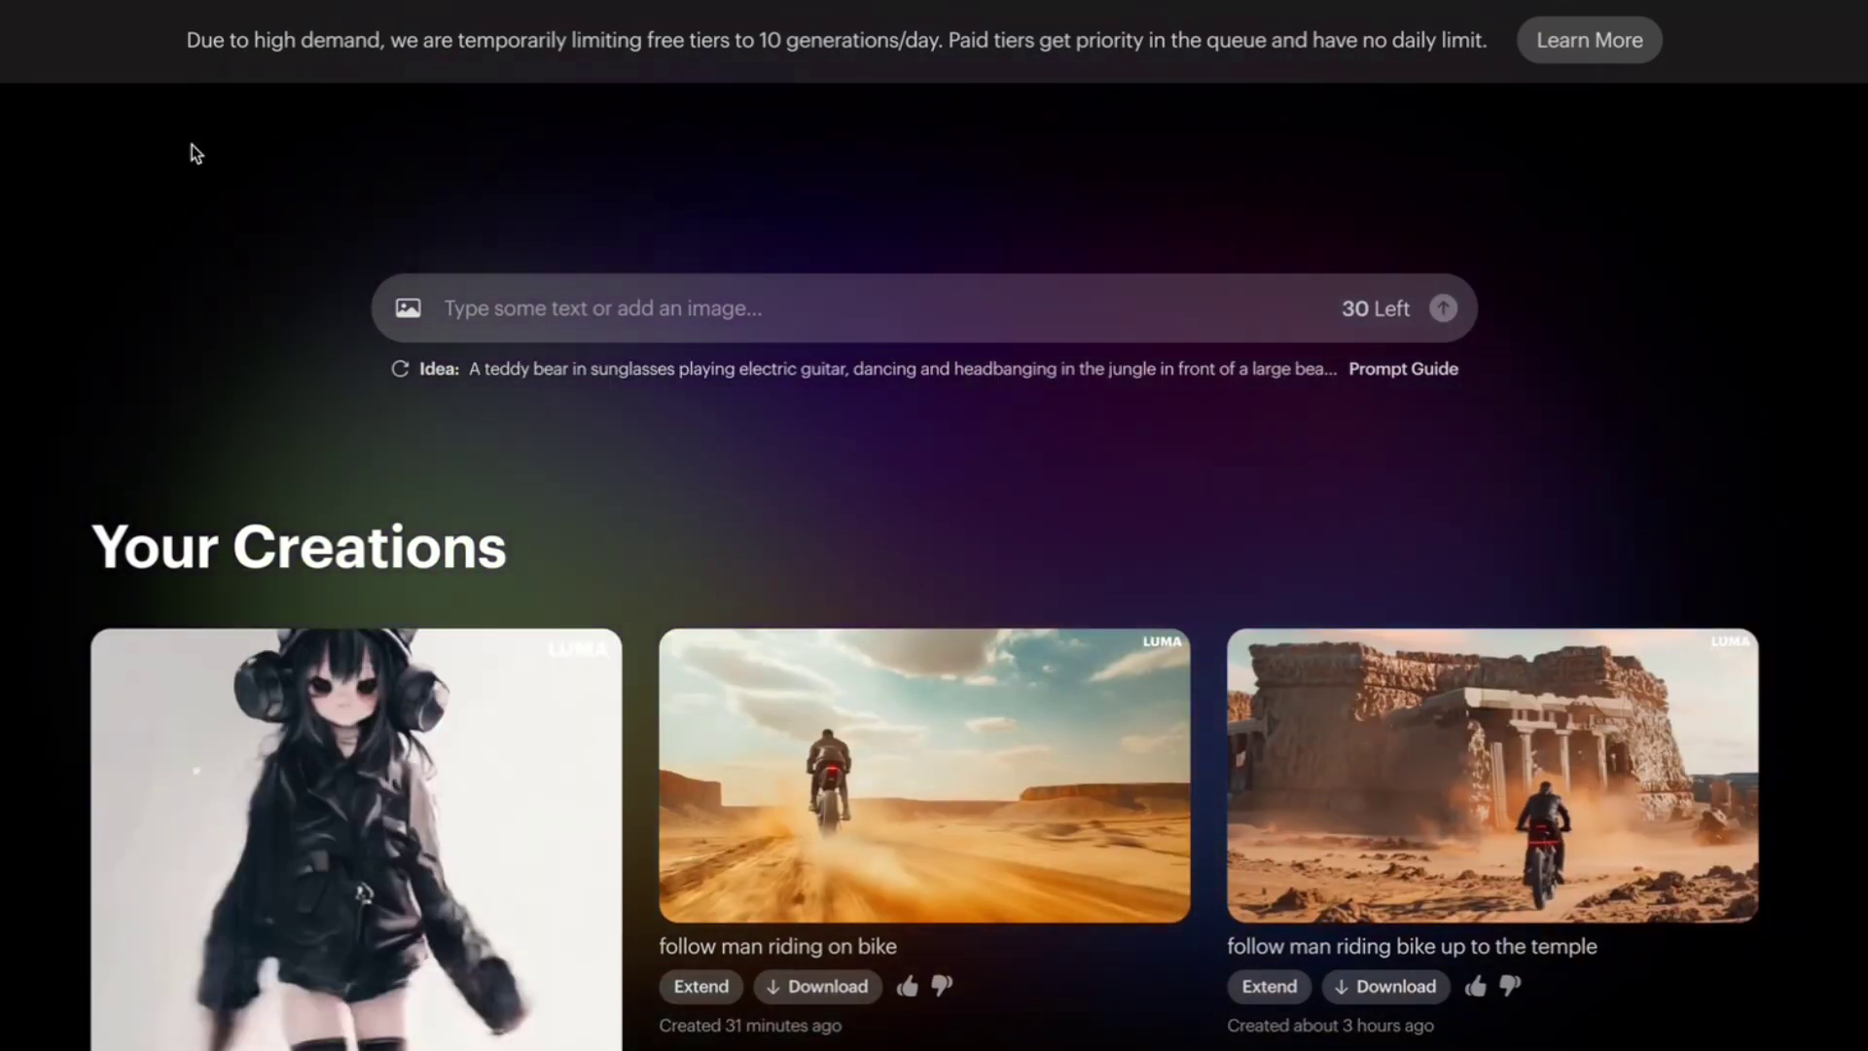
pyautogui.scroll(-6, 944, 453)
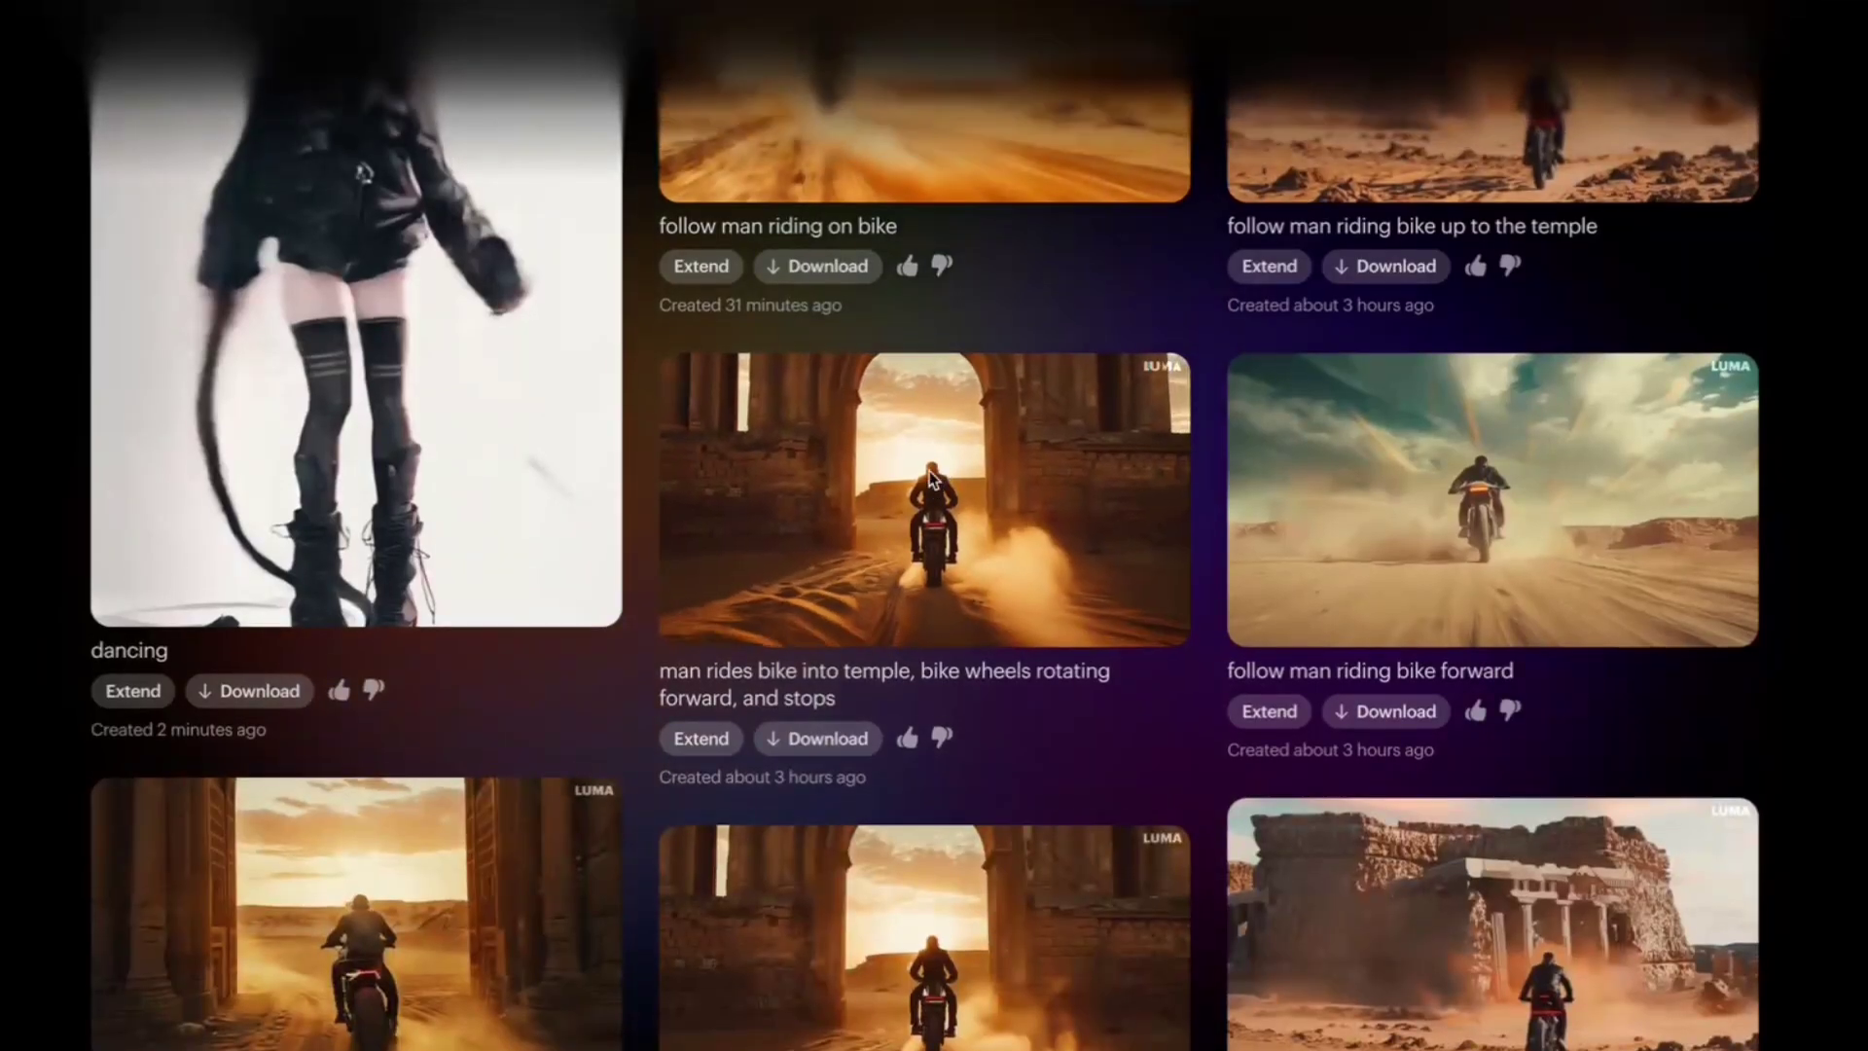
pyautogui.scroll(6, 264, 963)
pyautogui.click(264, 963)
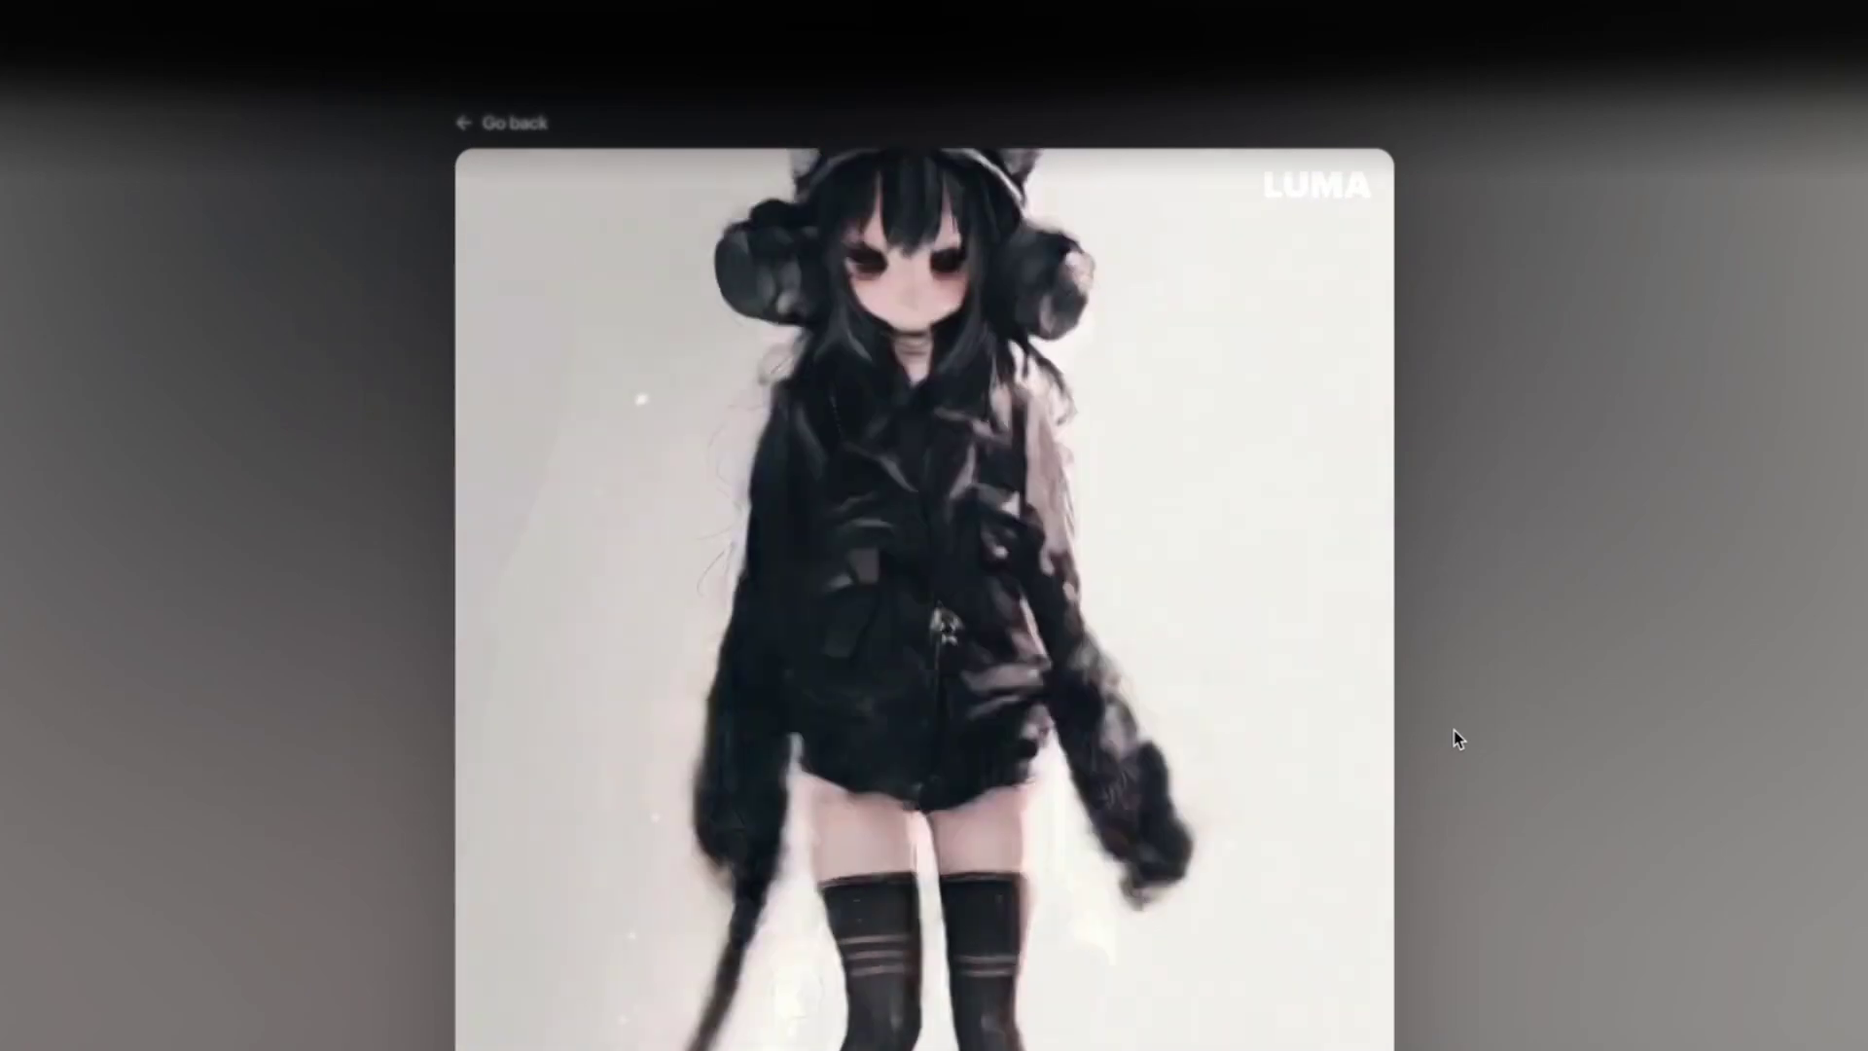
pyautogui.click(501, 122)
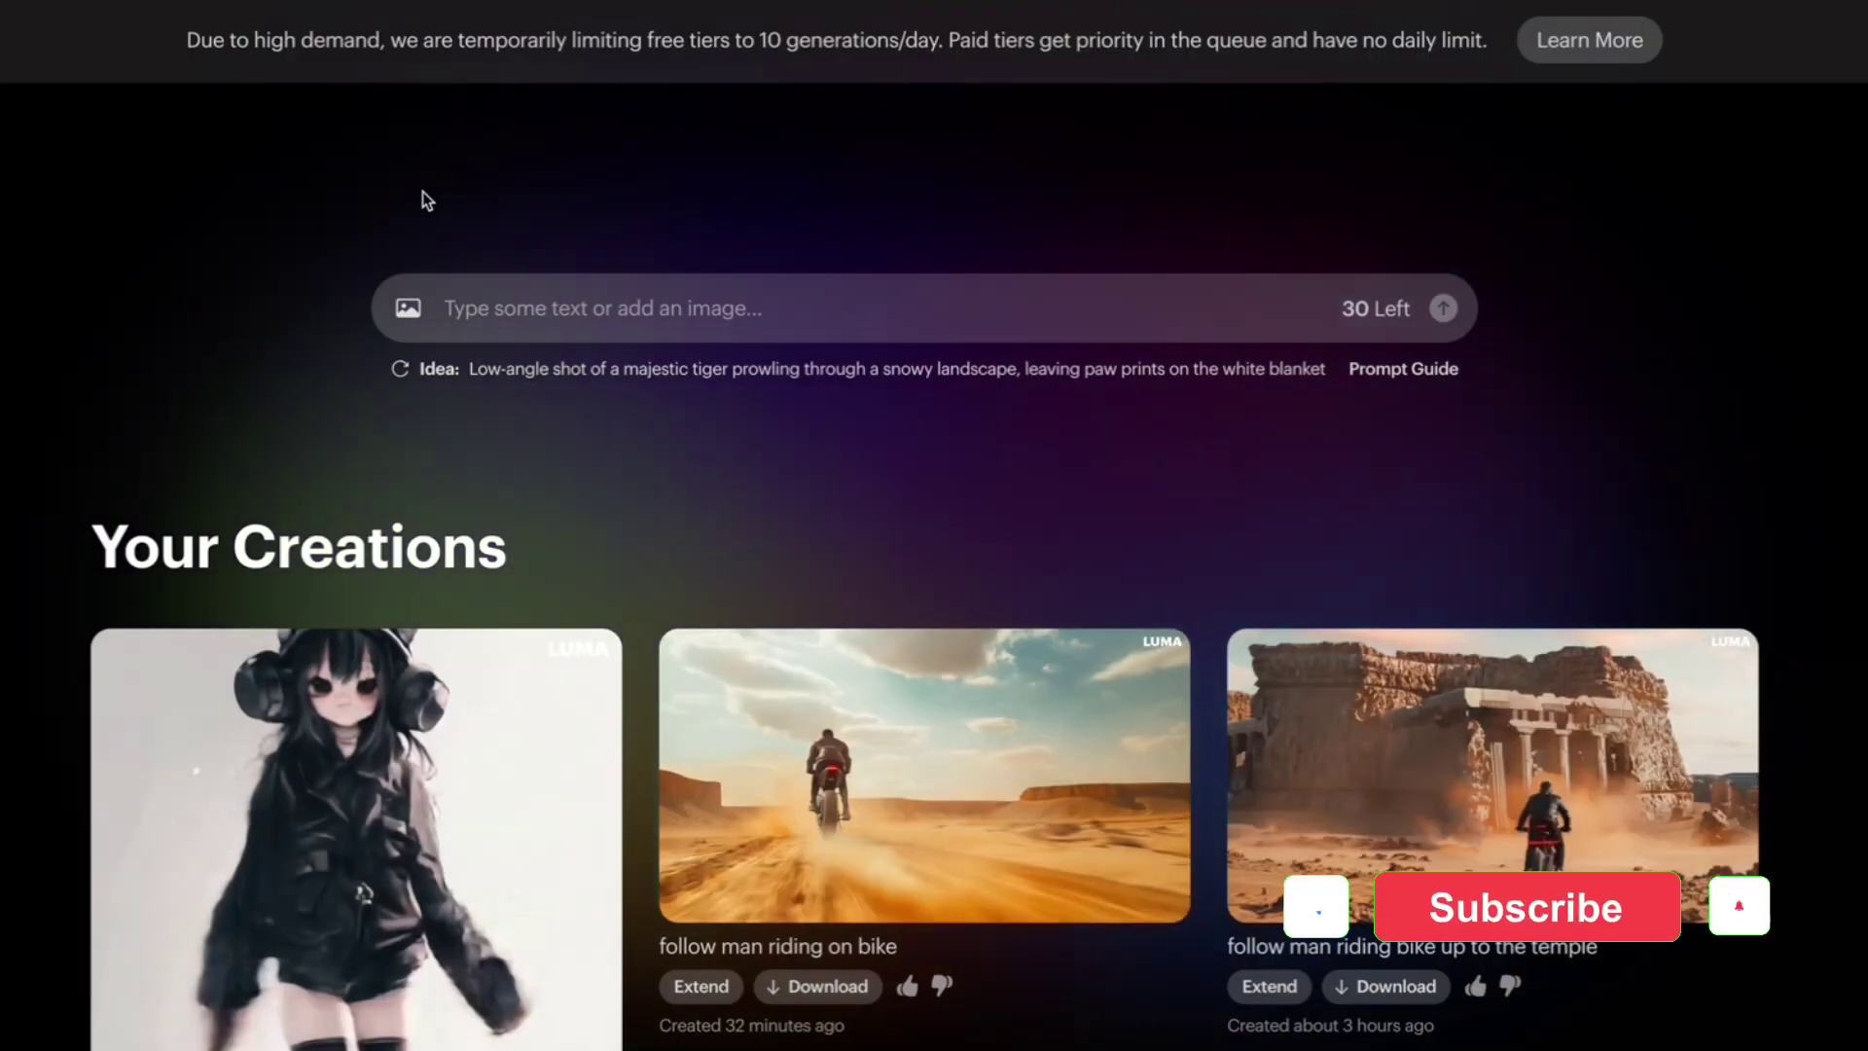